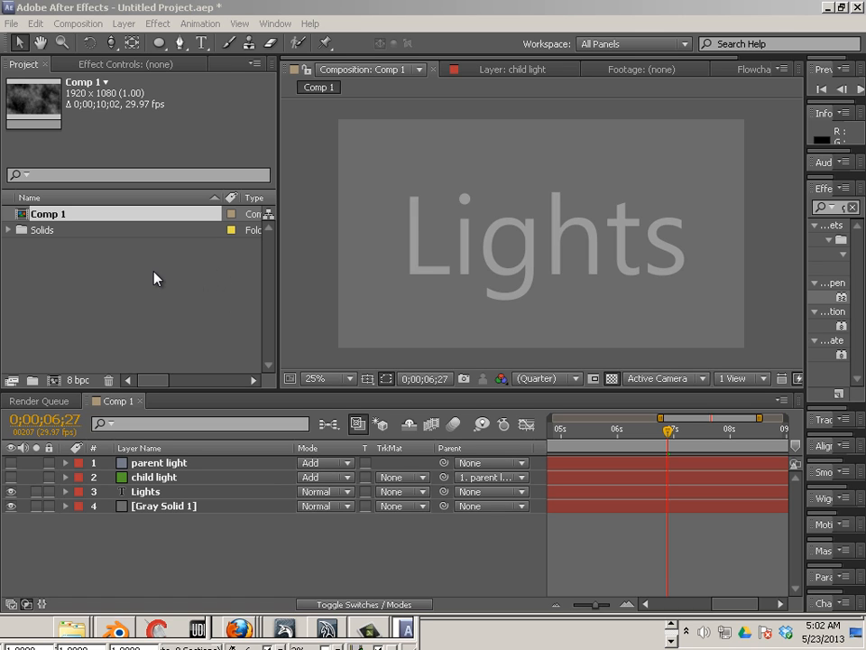
# Return the playhead to the start of Comp 1 and add a new comp-sized gray solid layer
pyautogui.click(126, 27)
pyautogui.click(33, 381)
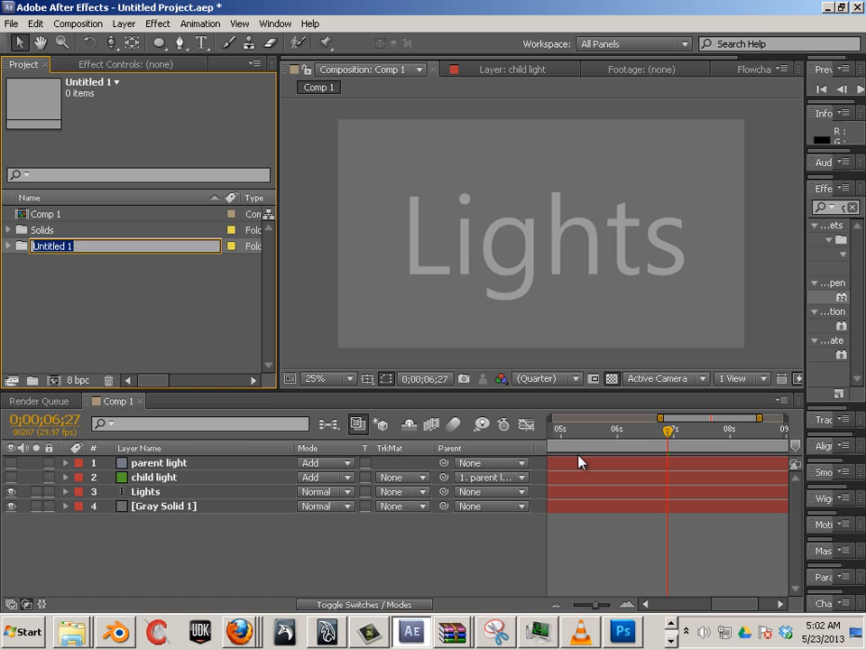
pyautogui.moveTo(598, 434); pyautogui.dragTo(406, 427)
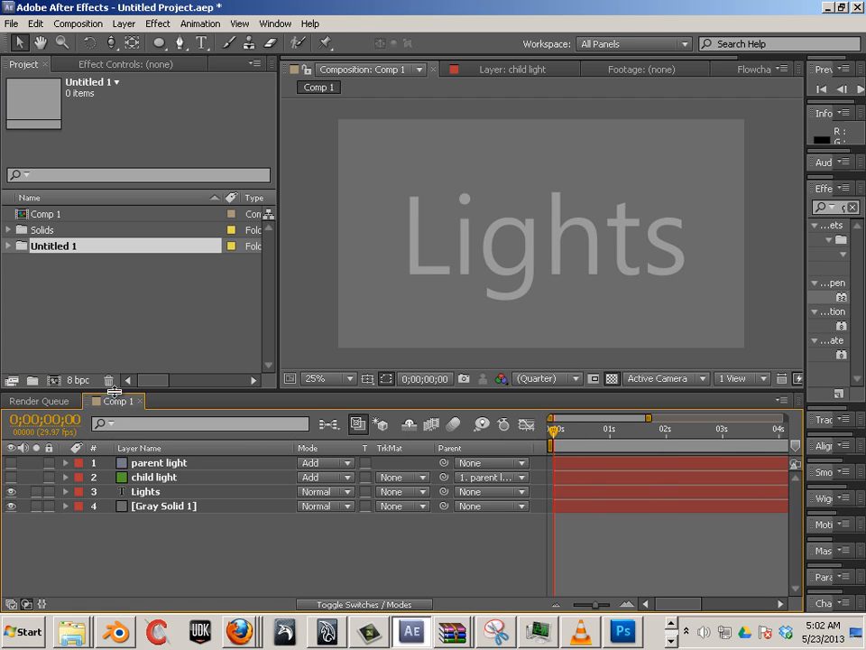
pyautogui.click(126, 24)
pyautogui.moveTo(130, 41)
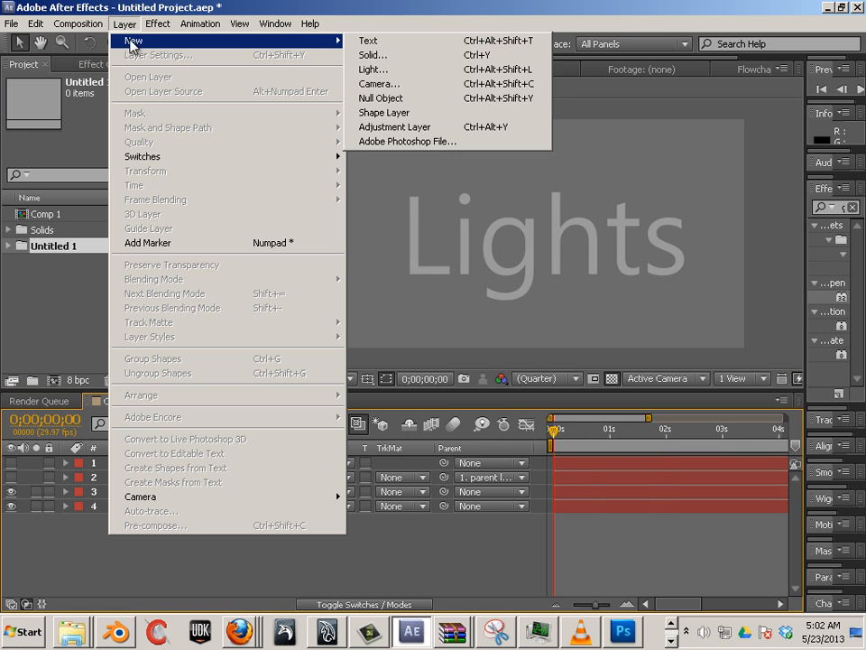
pyautogui.click(416, 58)
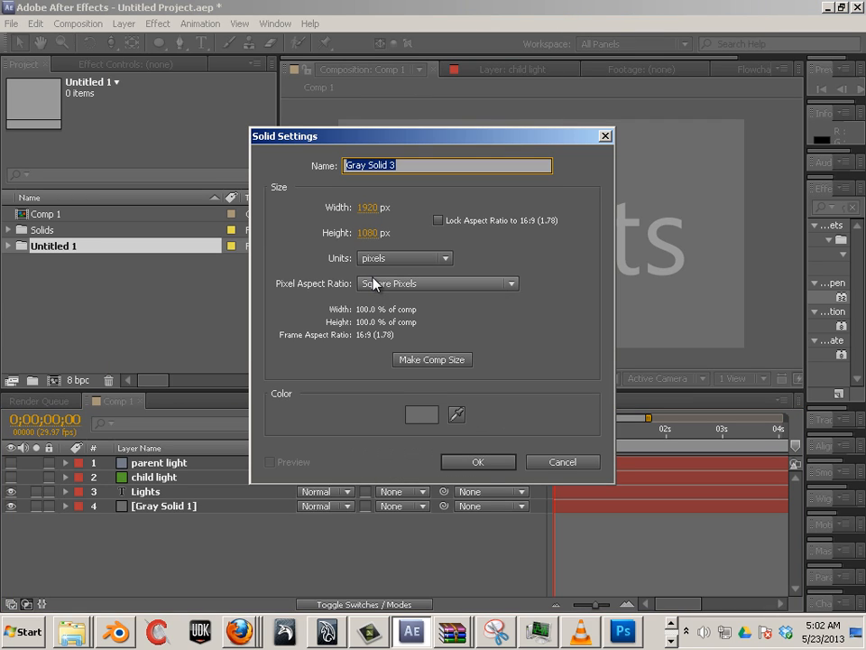
pyautogui.click(462, 458)
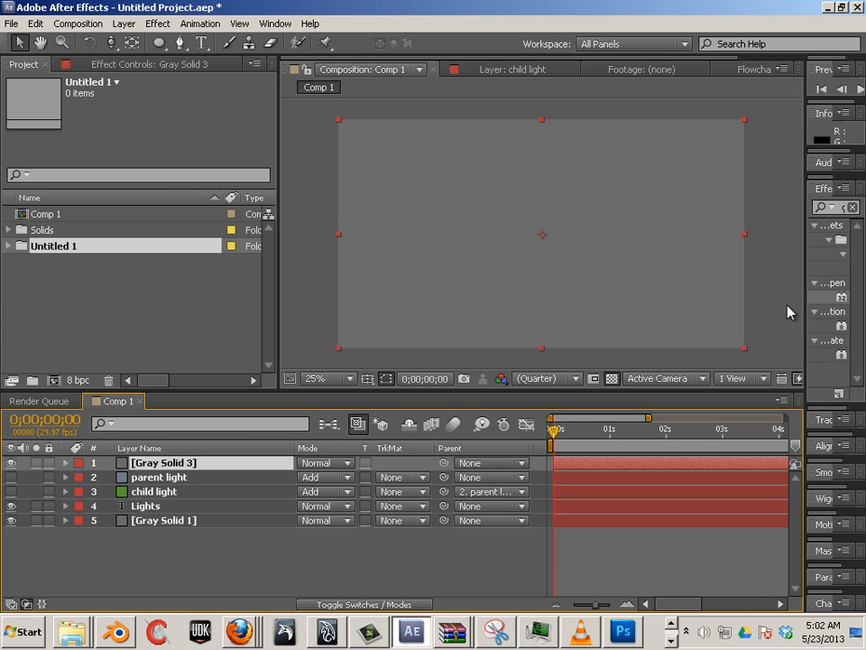
# Widen the effects library, search it for "fra" and apply Fractal Noise to the new gray solid
pyautogui.moveTo(806, 304); pyautogui.dragTo(691, 294)
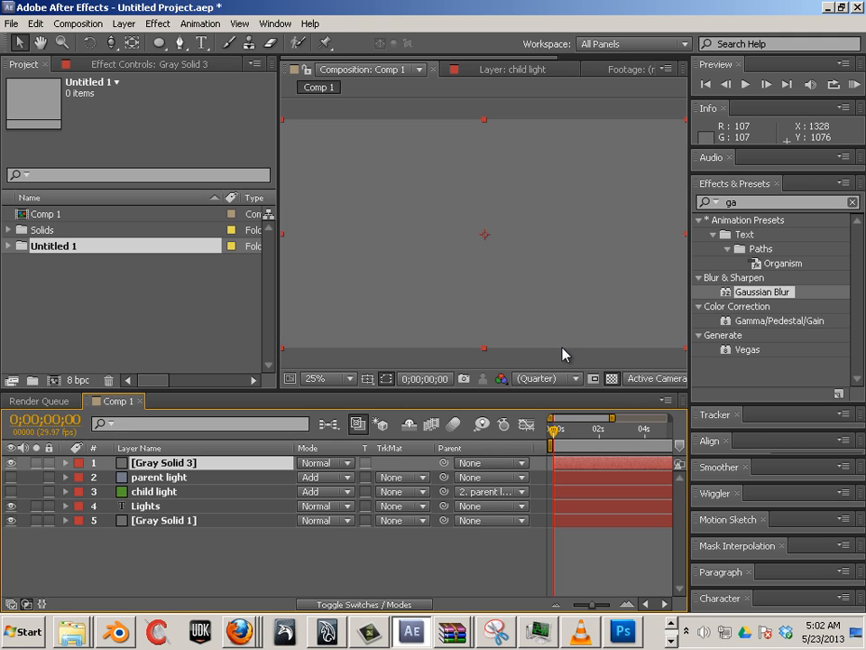
pyautogui.click(748, 202)
pyautogui.doubleClick(748, 202)
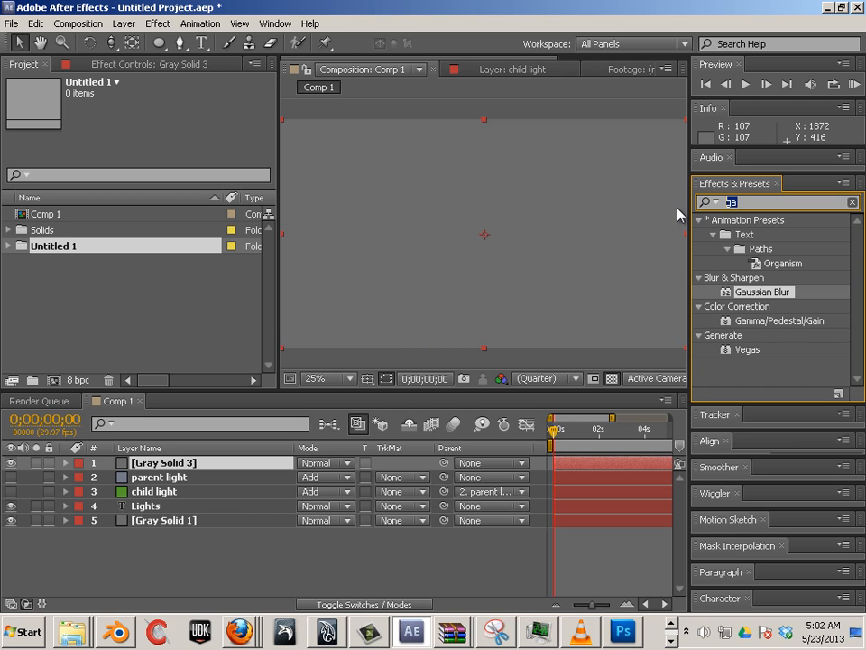
pyautogui.write('fra')
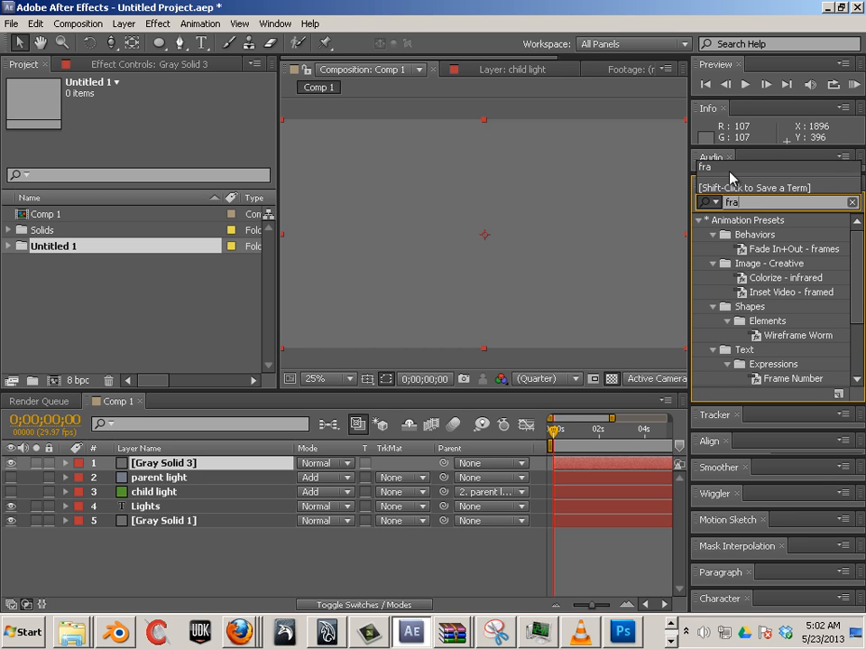
pyautogui.scroll(-4, 857, 293)
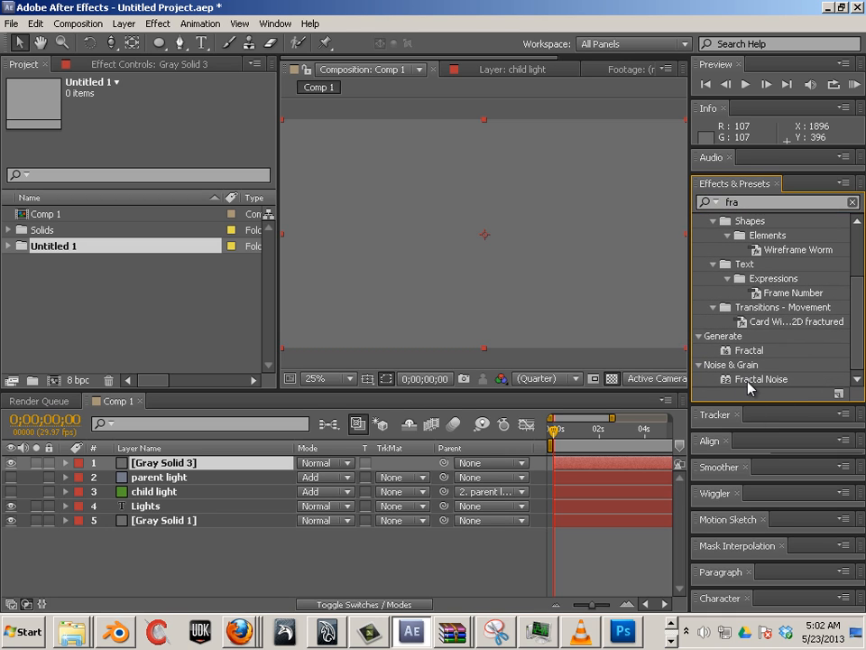
pyautogui.moveTo(748, 383); pyautogui.dragTo(433, 301)
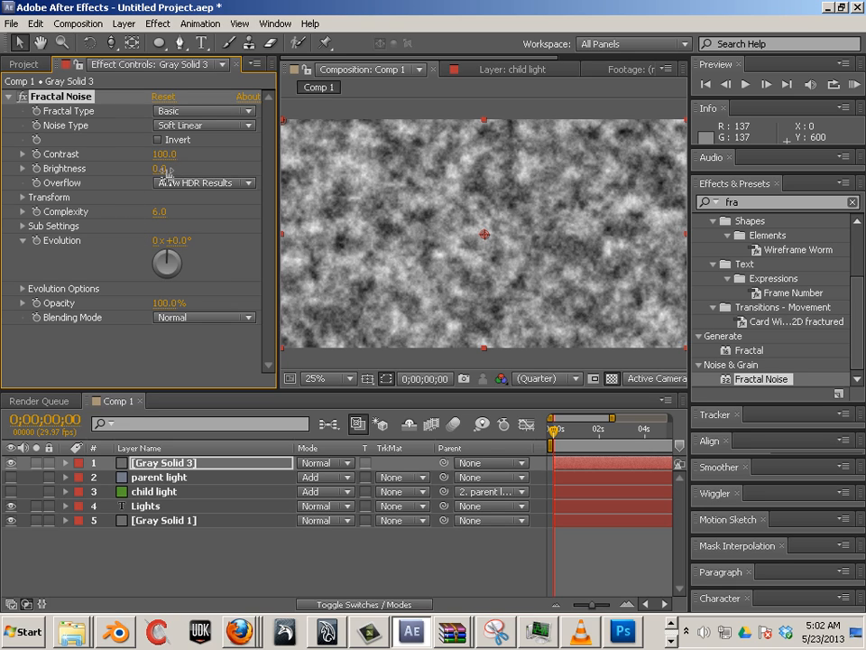
# Lower the Fractal Noise brightness to -46 and raise its uniform scale to 216
pyautogui.moveTo(159, 168)
pyautogui.mouseDown()
pyautogui.moveTo(91, 168)
pyautogui.moveTo(164, 172)
pyautogui.mouseUp()
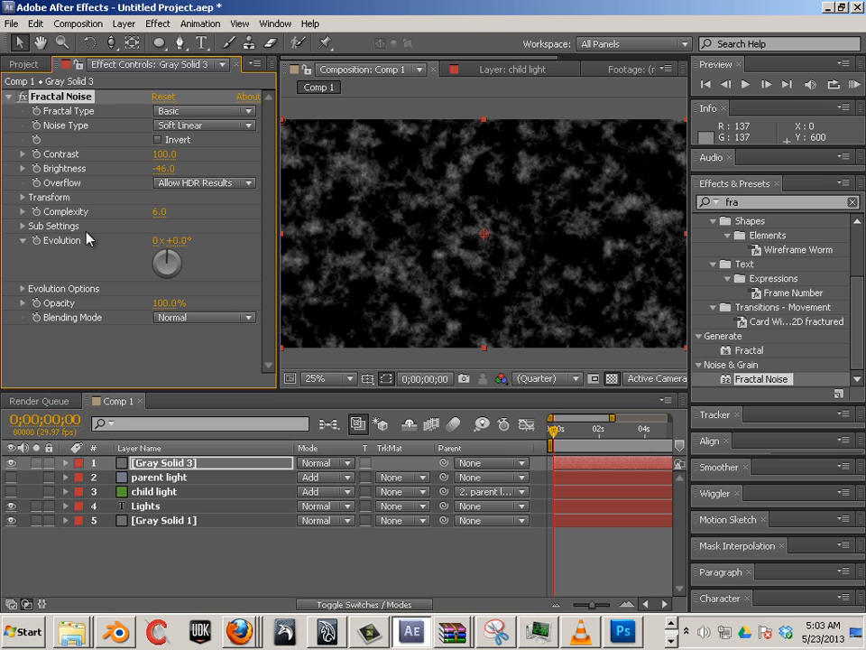
pyautogui.click(23, 196)
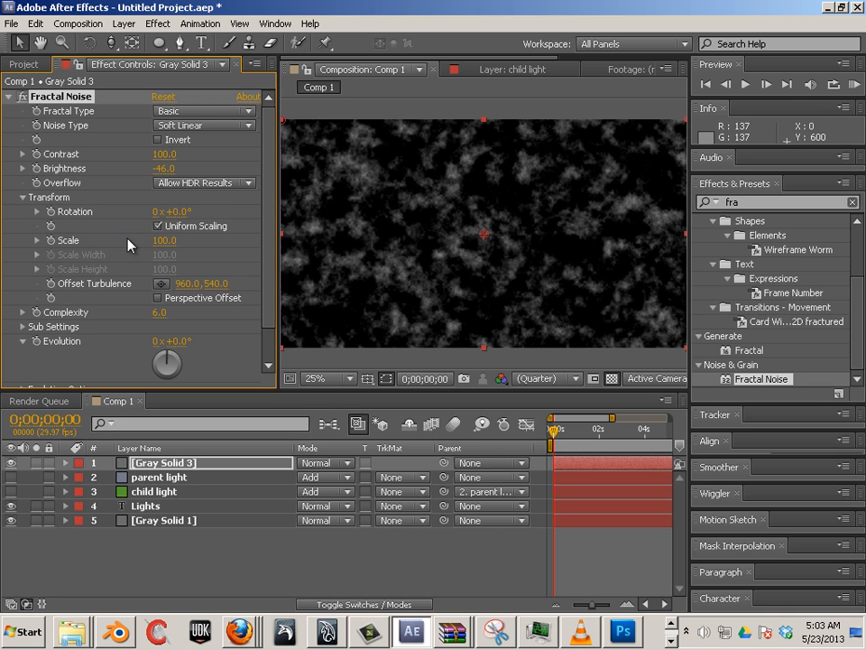
pyautogui.moveTo(161, 242); pyautogui.dragTo(216, 244)
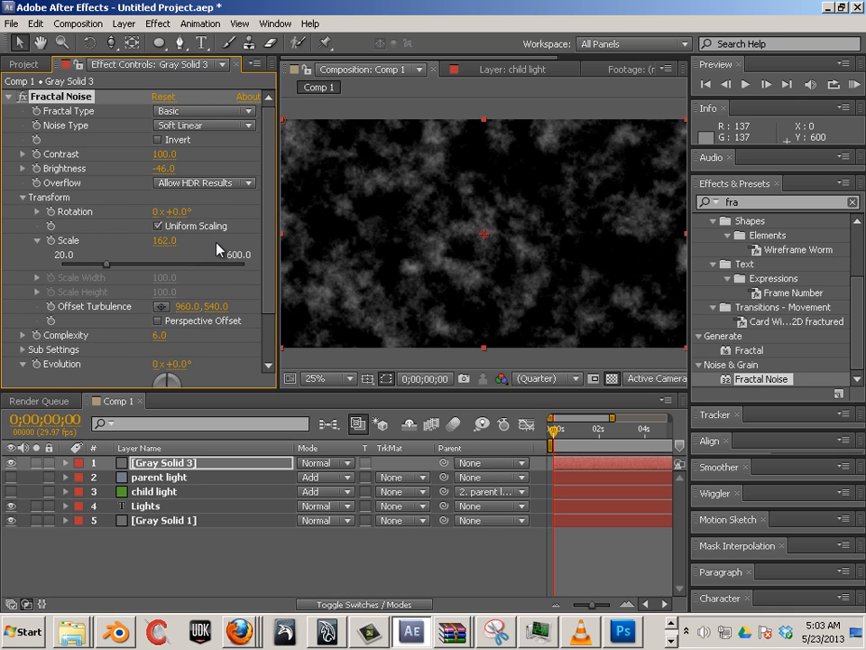
pyautogui.moveTo(162, 241); pyautogui.dragTo(213, 255)
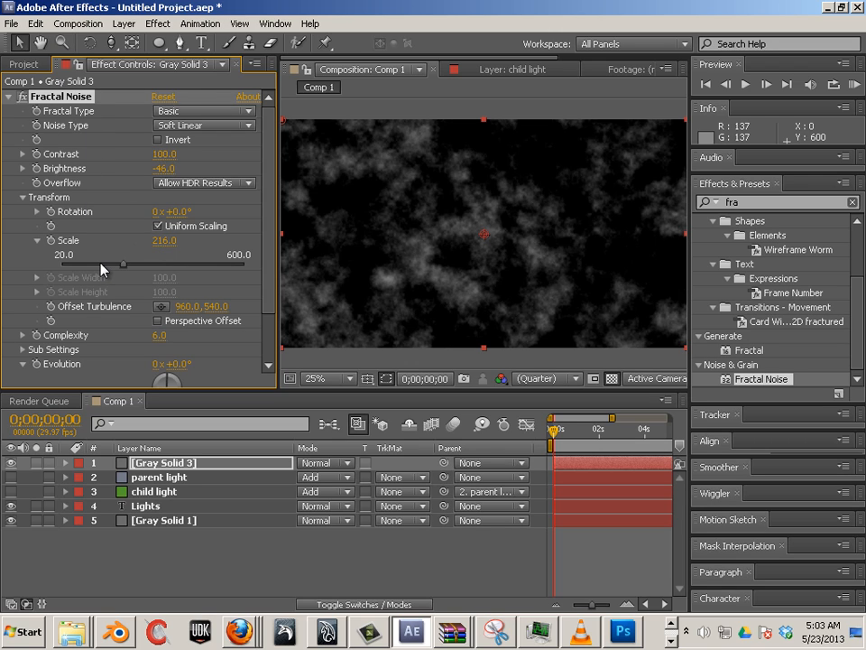
pyautogui.click(8, 96)
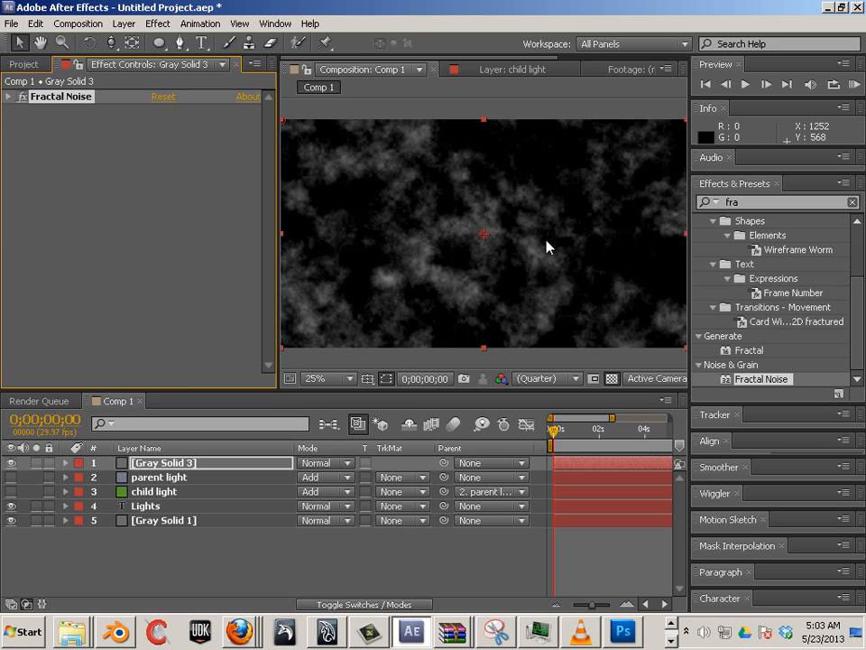
# Search the effects for "vect" and apply CC Vector Blur to the fractal noise solid
pyautogui.click(746, 202)
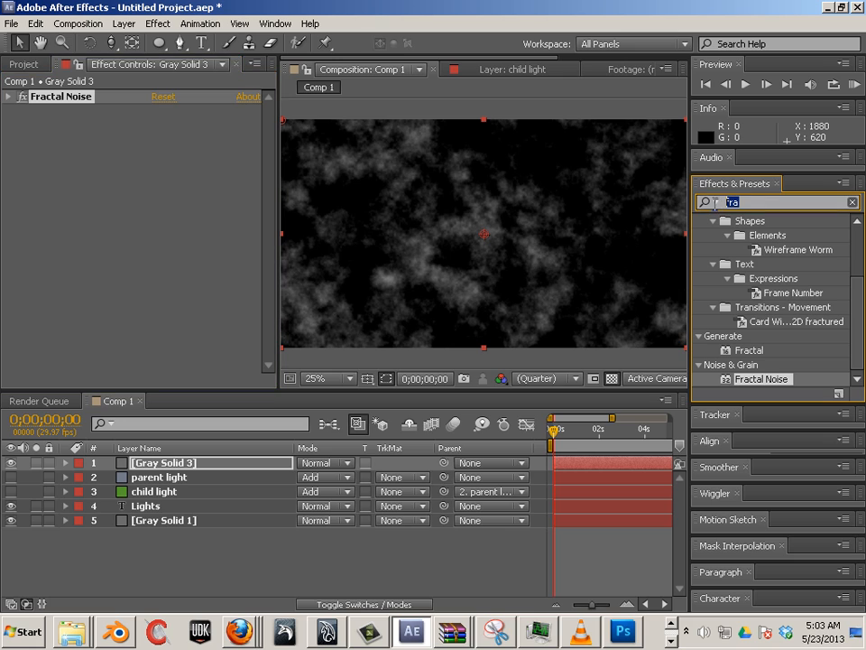
pyautogui.write('vect')
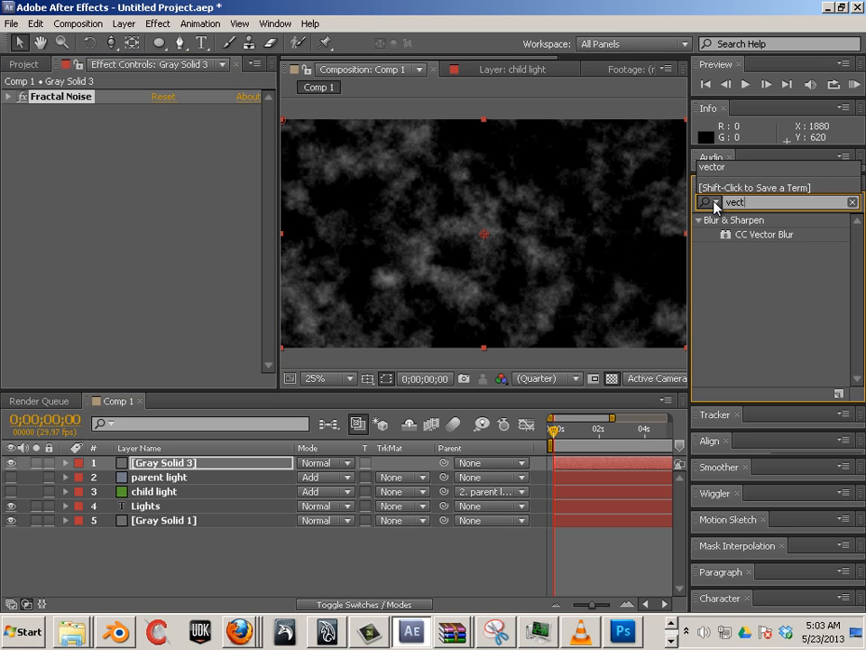
pyautogui.click(765, 235)
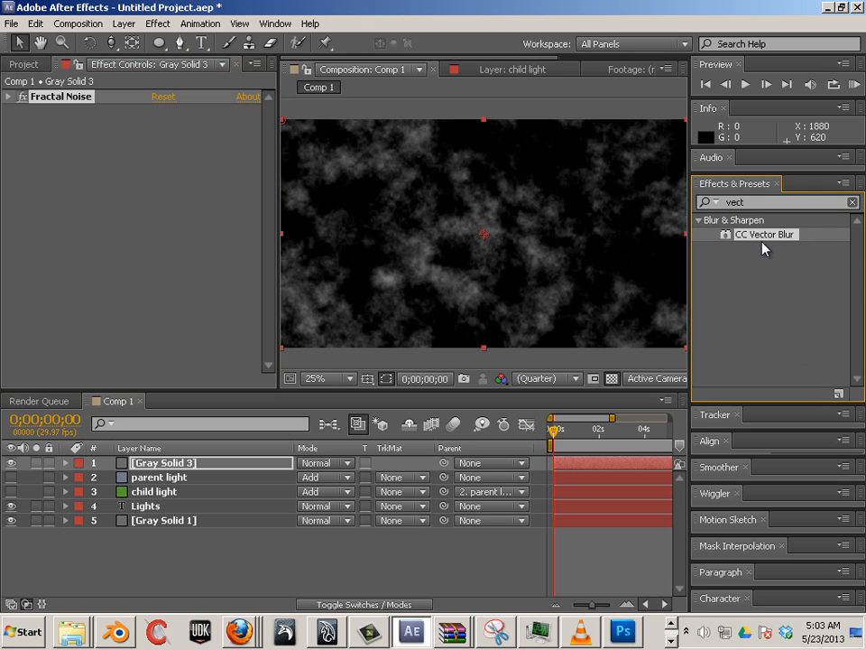
pyautogui.moveTo(722, 232); pyautogui.dragTo(514, 268)
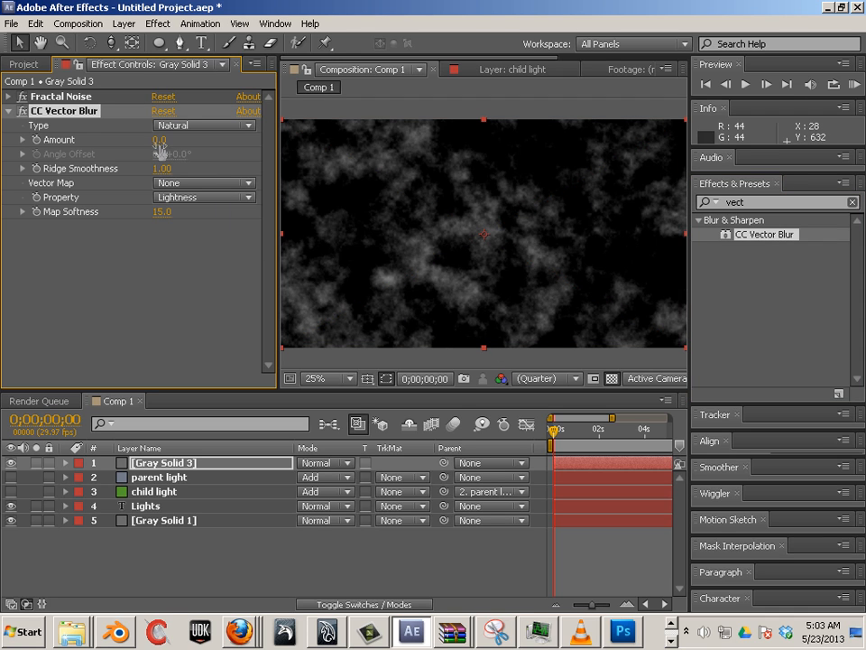
# Set the CC Vector Blur type to Direction Fading with an amount of 48
pyautogui.moveTo(160, 140)
pyautogui.mouseDown()
pyautogui.moveTo(215, 148)
pyautogui.moveTo(210, 155)
pyautogui.mouseUp()
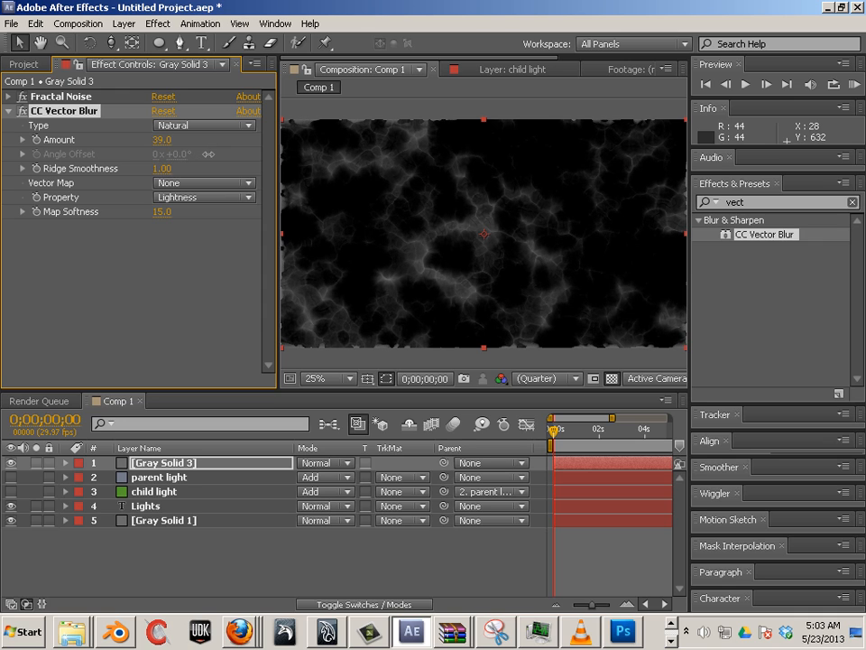
pyautogui.click(159, 125)
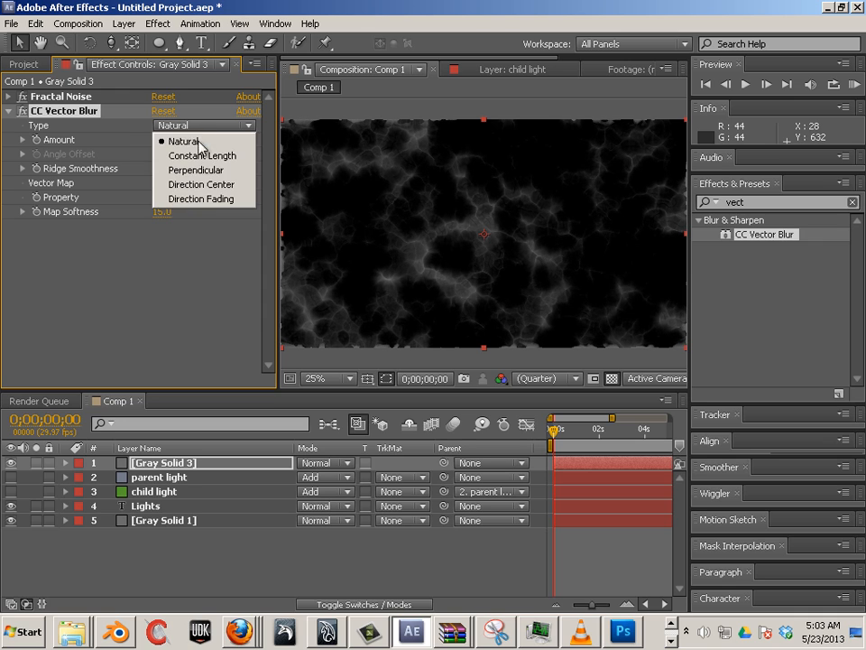
pyautogui.click(208, 198)
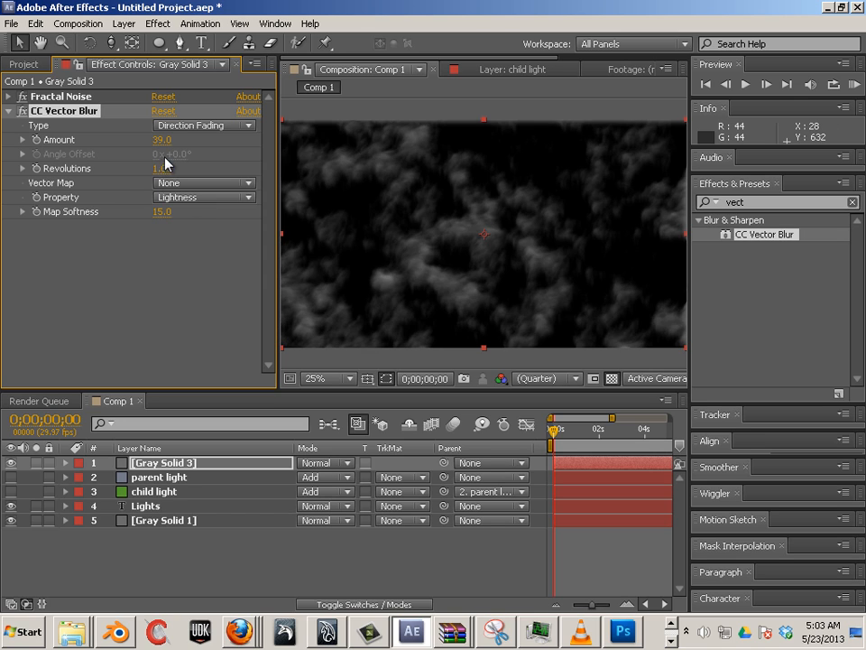
pyautogui.moveTo(159, 140); pyautogui.dragTo(187, 147)
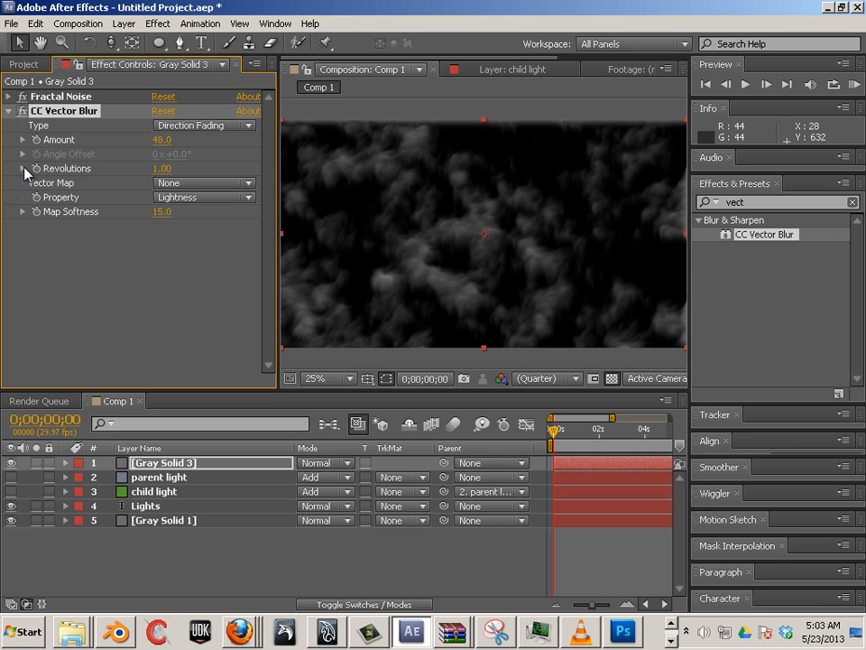
# Try 3 revolutions on CC Vector Blur and set the value back to 1
pyautogui.click(23, 167)
pyautogui.moveTo(163, 168); pyautogui.dragTo(188, 175)
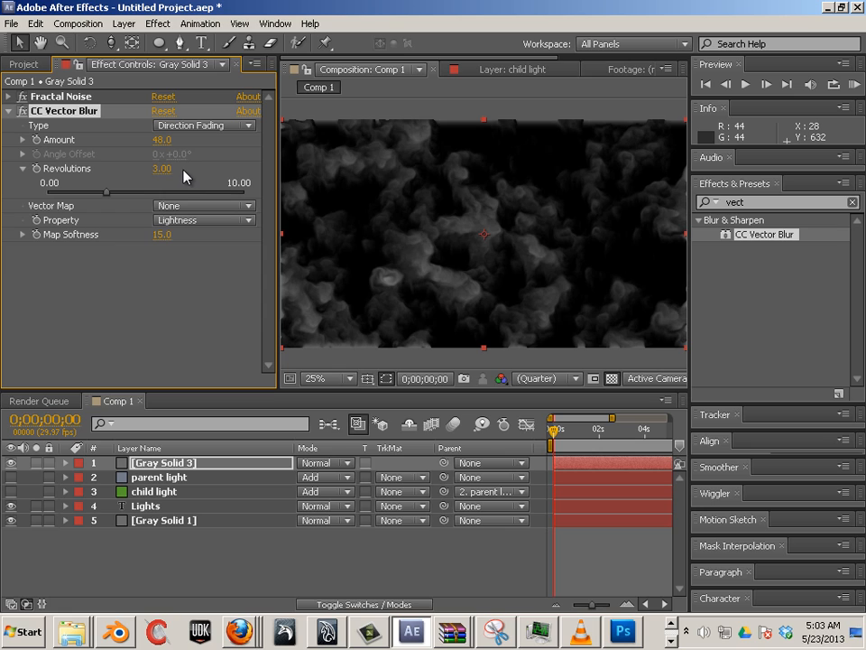
pyautogui.click(171, 167)
pyautogui.write('1')
pyautogui.press('Return')
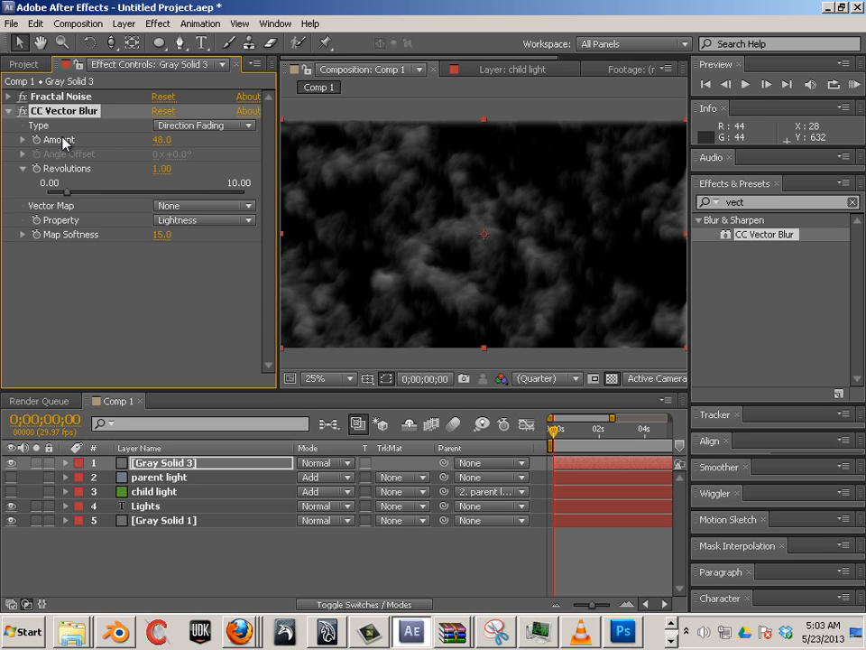
# Search the effects for "ga", apply Gaussian Blur to the noise solid and set its blurriness to 26.3
pyautogui.click(719, 200)
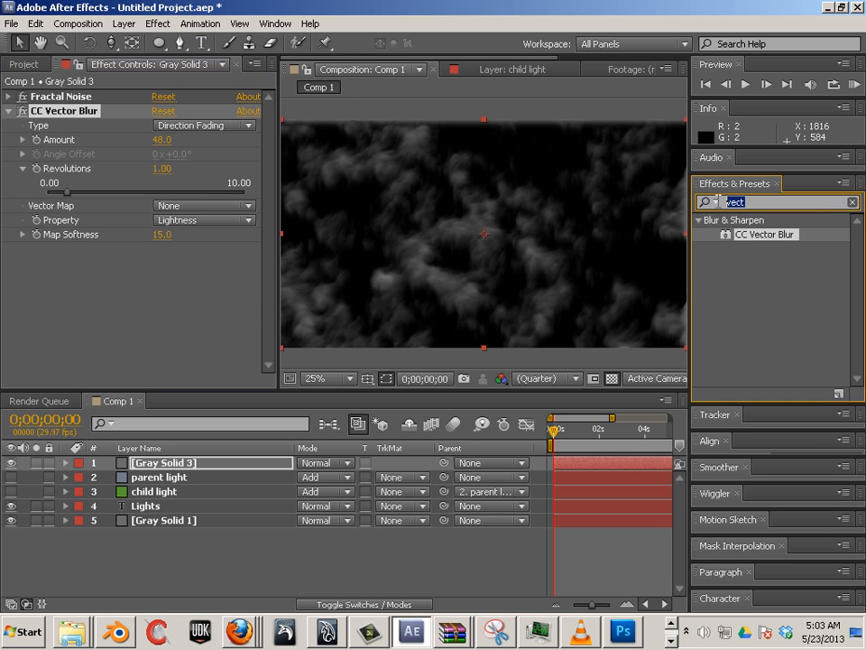
pyautogui.write('ga')
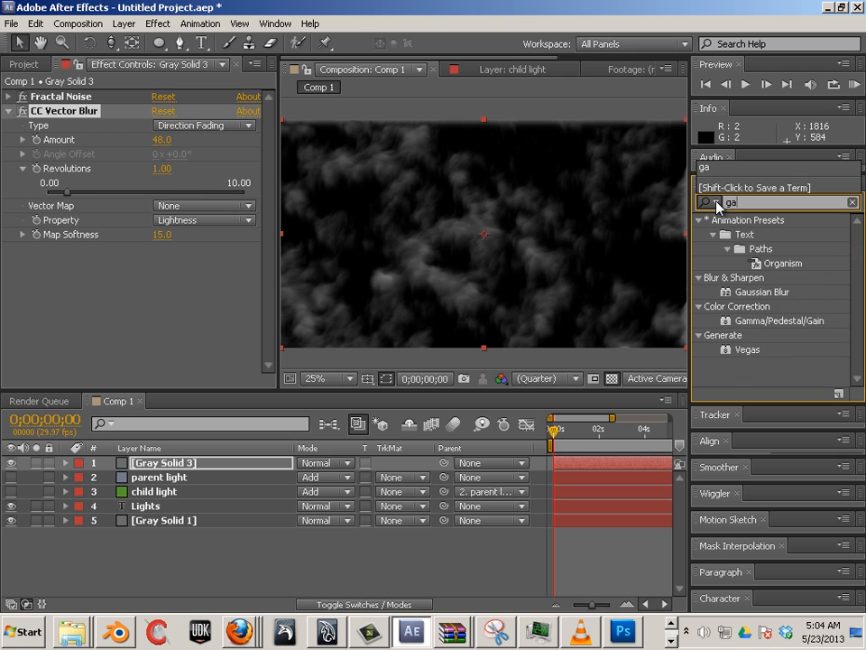
pyautogui.moveTo(765, 298); pyautogui.dragTo(497, 267)
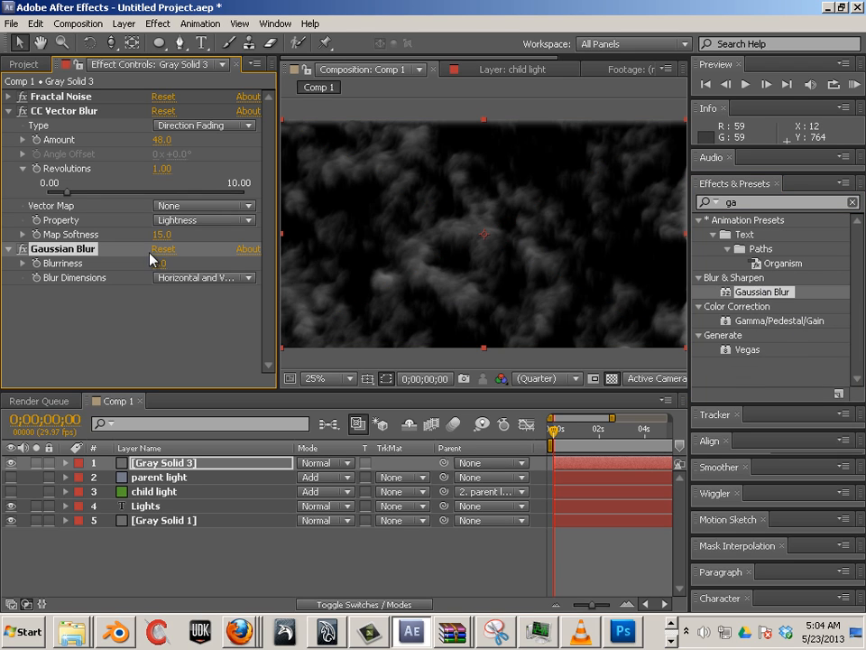
pyautogui.moveTo(159, 263); pyautogui.dragTo(447, 310)
pyautogui.moveTo(368, 303); pyautogui.dragTo(369, 306)
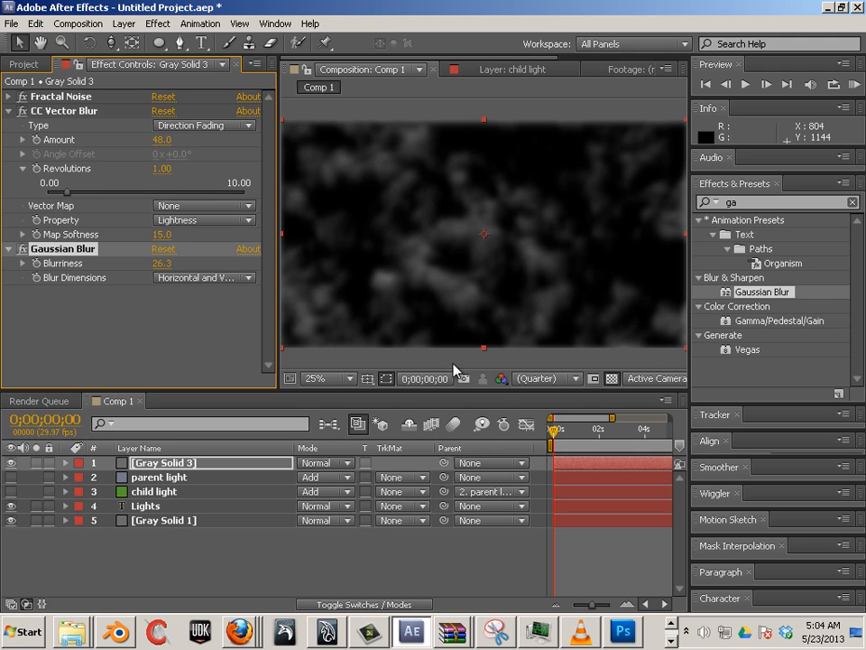
# Set the CC Vector Blur amount to 49 and reduce the Gaussian Blur blurriness to 18.4
pyautogui.click(592, 431)
pyautogui.press('Home')
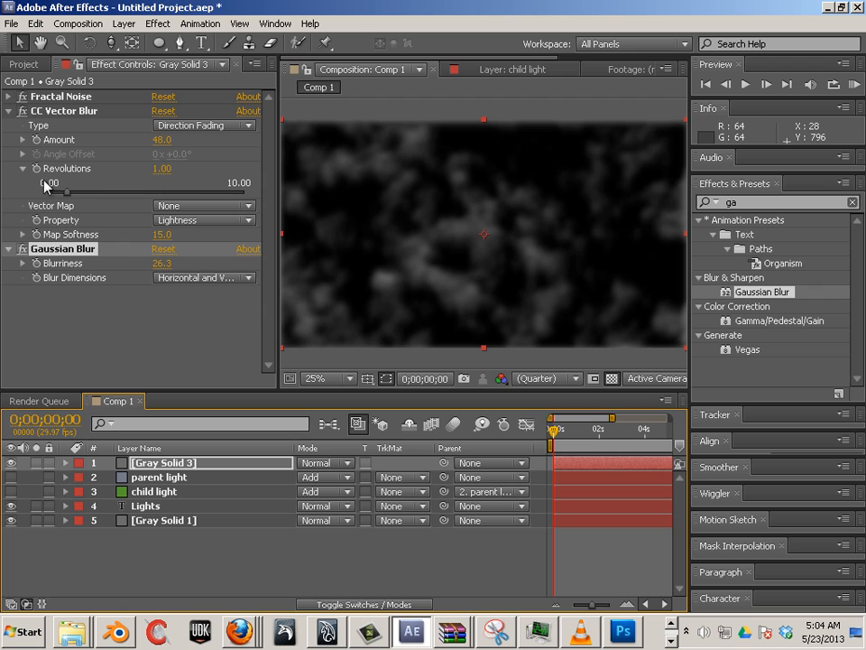
pyautogui.moveTo(160, 140); pyautogui.dragTo(75, 140)
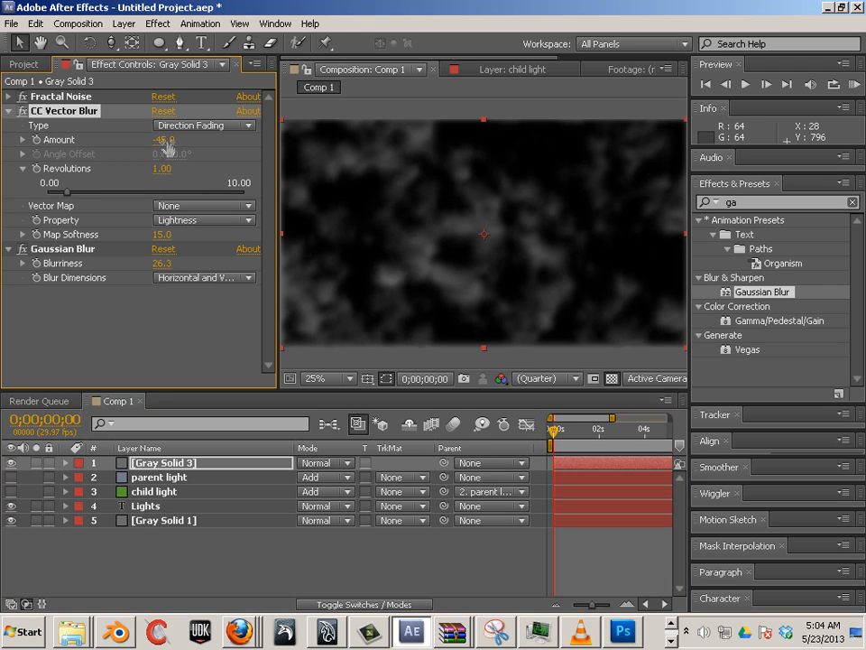
pyautogui.moveTo(166, 141); pyautogui.dragTo(260, 173)
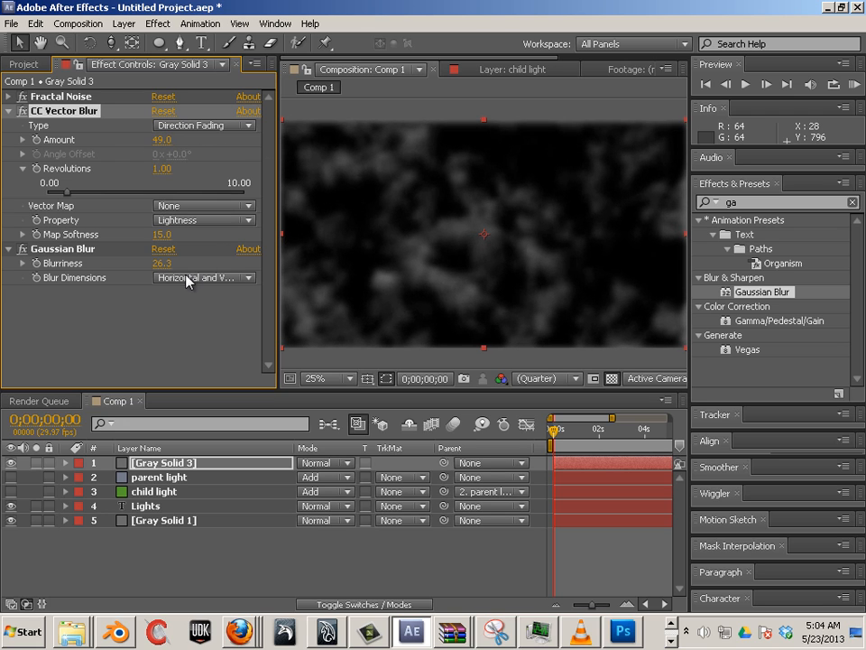
pyautogui.moveTo(164, 263); pyautogui.dragTo(101, 260)
pyautogui.moveTo(162, 264); pyautogui.dragTo(145, 260)
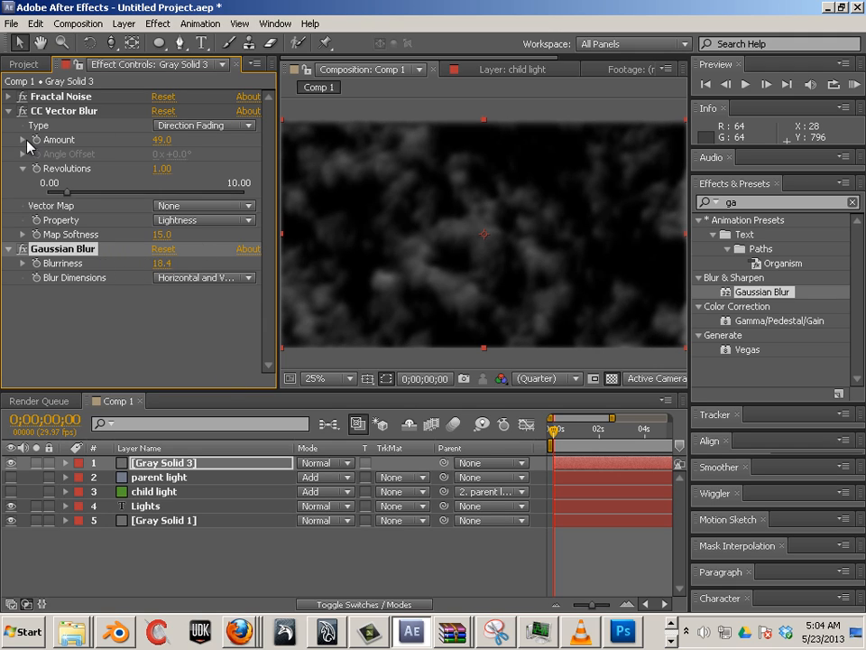
# Increase the Fractal Noise scale to 444
pyautogui.click(8, 96)
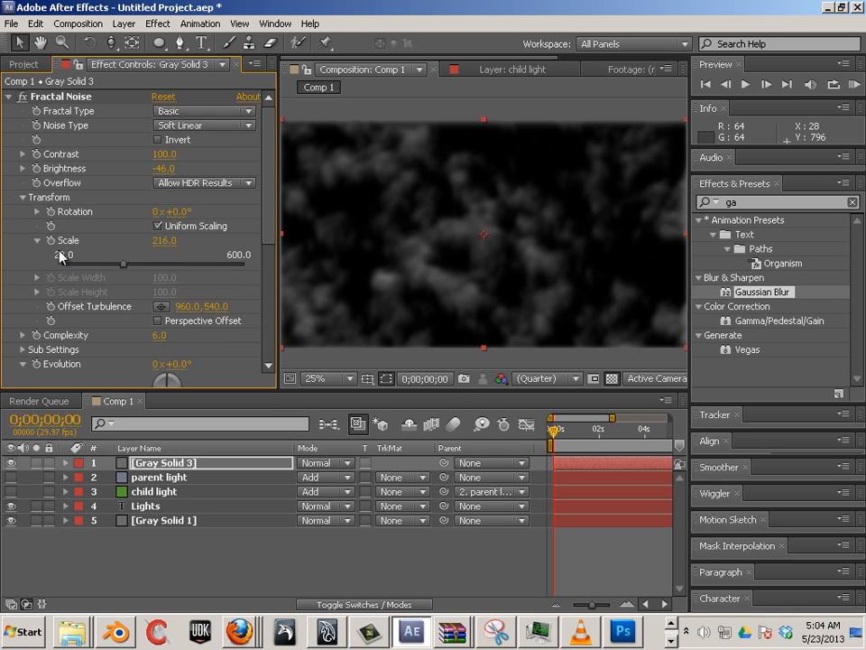
pyautogui.moveTo(164, 241); pyautogui.dragTo(405, 292)
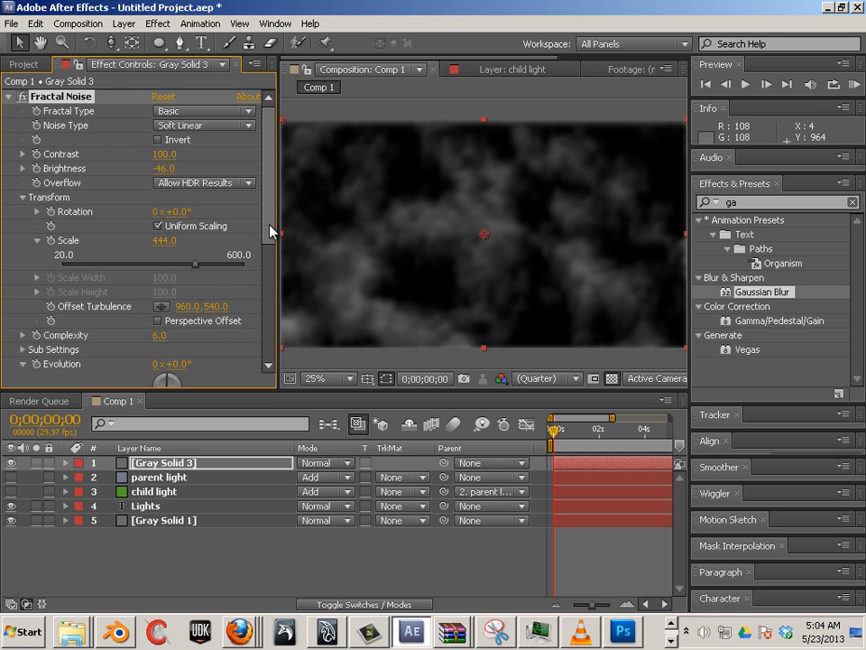
# Widen the timeline area so the full 10-second duration shows and return the playhead to the first frame
pyautogui.moveTo(269, 226); pyautogui.dragTo(300, 251)
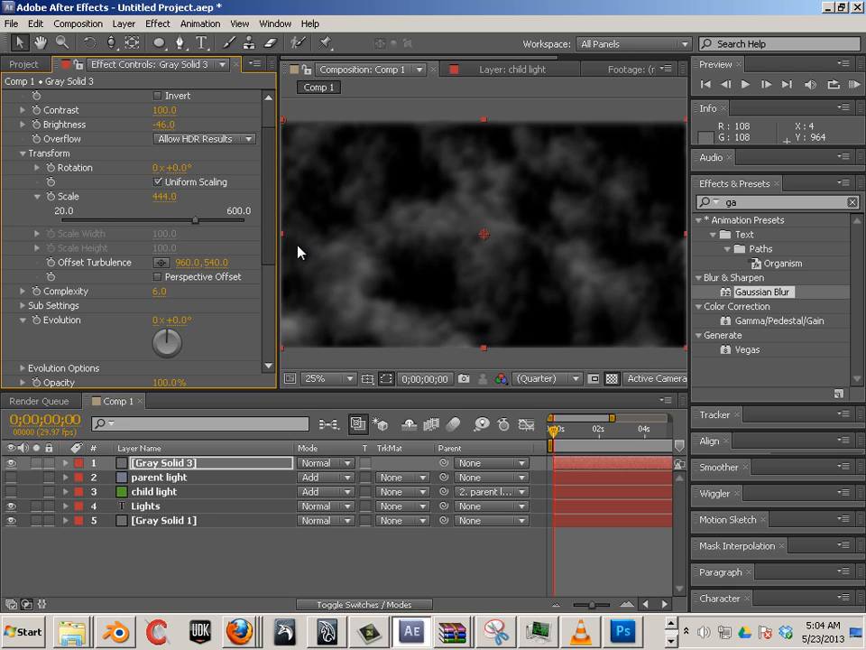
pyautogui.click(551, 437)
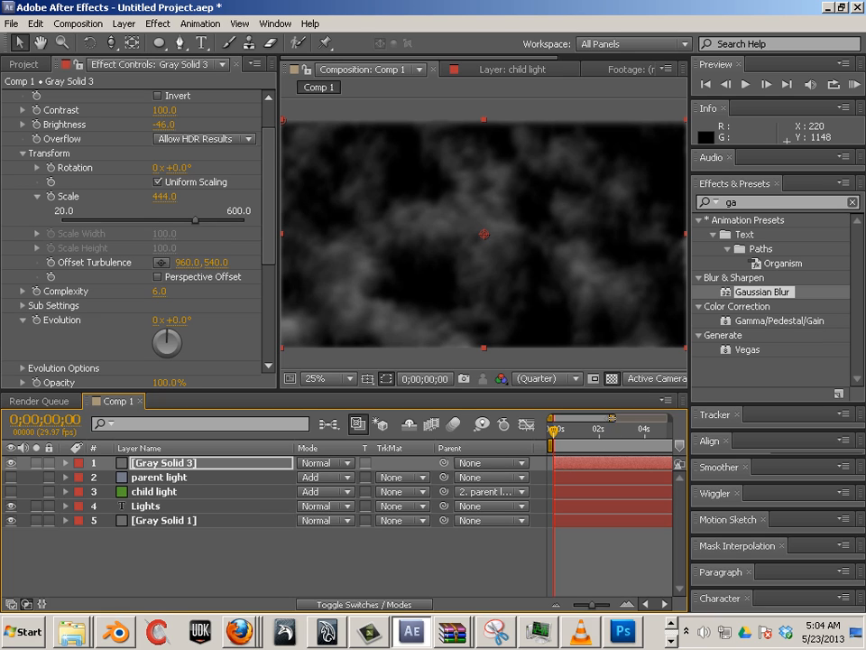
pyautogui.moveTo(688, 434); pyautogui.dragTo(831, 433)
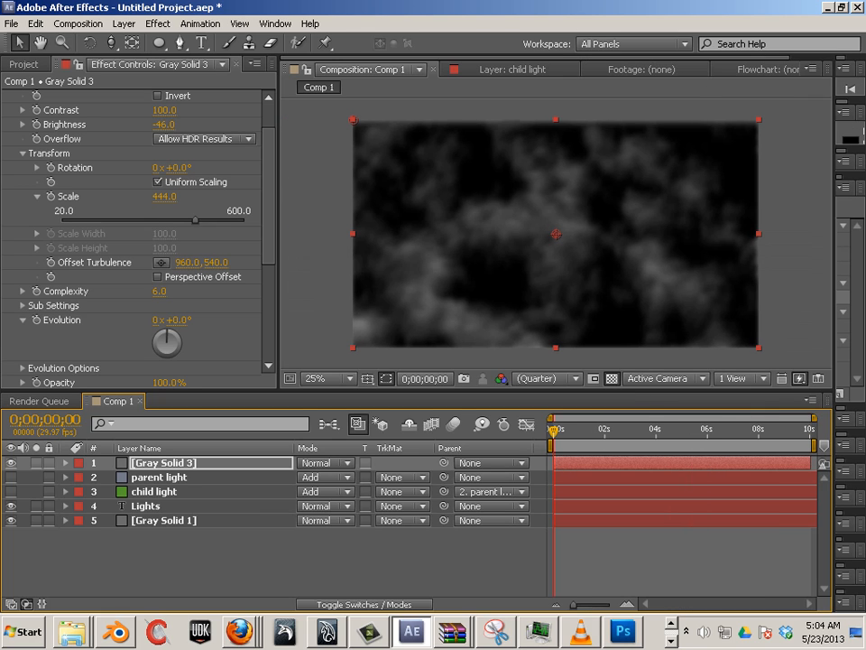
pyautogui.moveTo(668, 427); pyautogui.dragTo(778, 449)
pyautogui.press('Home')
# Turn on keyframing for the Fractal Noise Offset Turbulence at the first frame, keeping its position at 960.0, 540.0
pyautogui.scroll(2, 50, 154)
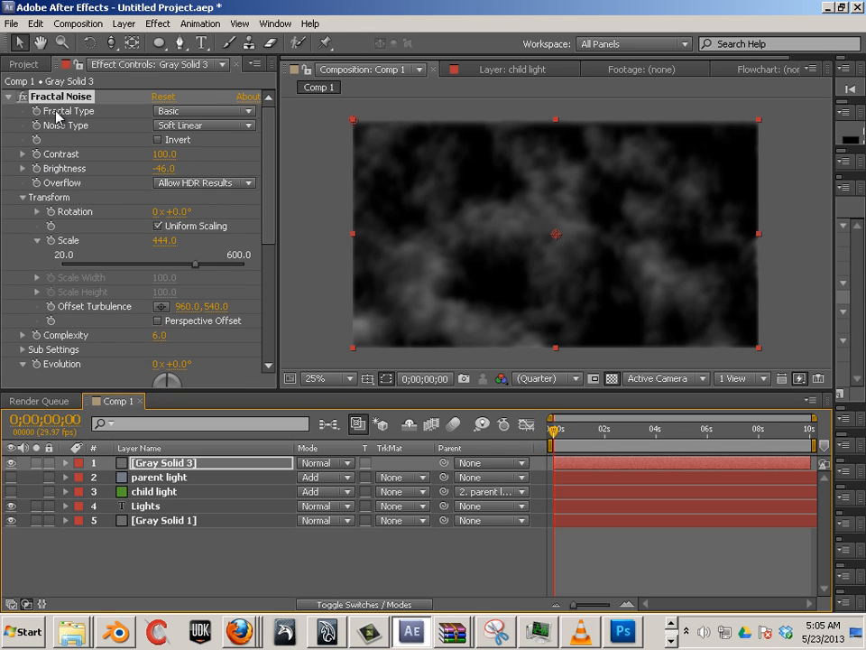
pyautogui.scroll(-1, 88, 302)
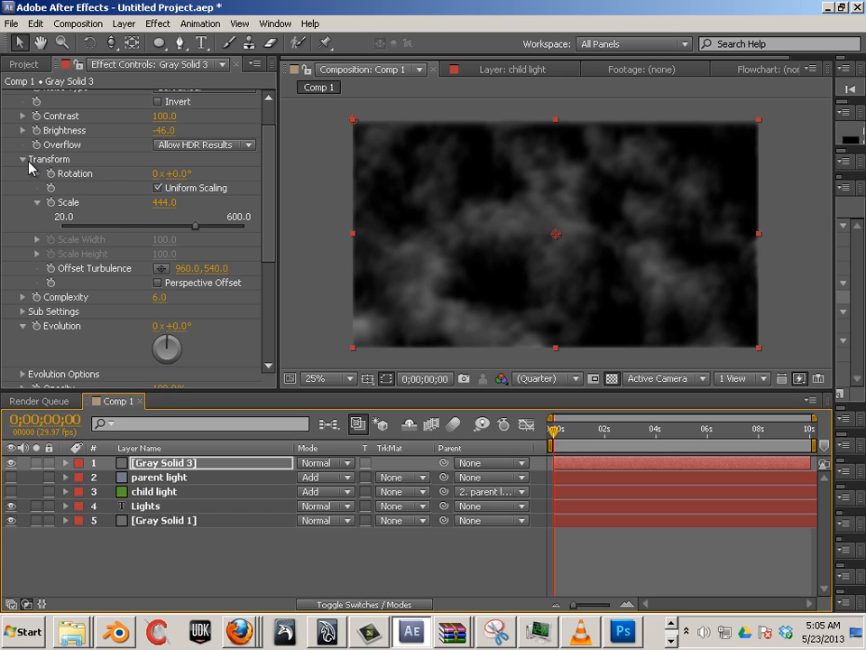
pyautogui.click(23, 160)
pyautogui.click(22, 160)
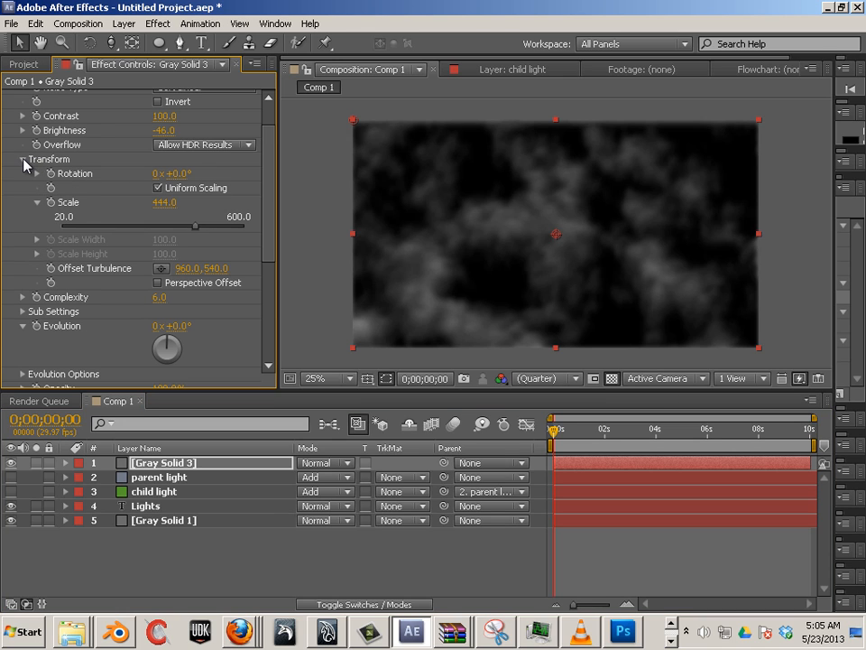
pyautogui.click(163, 268)
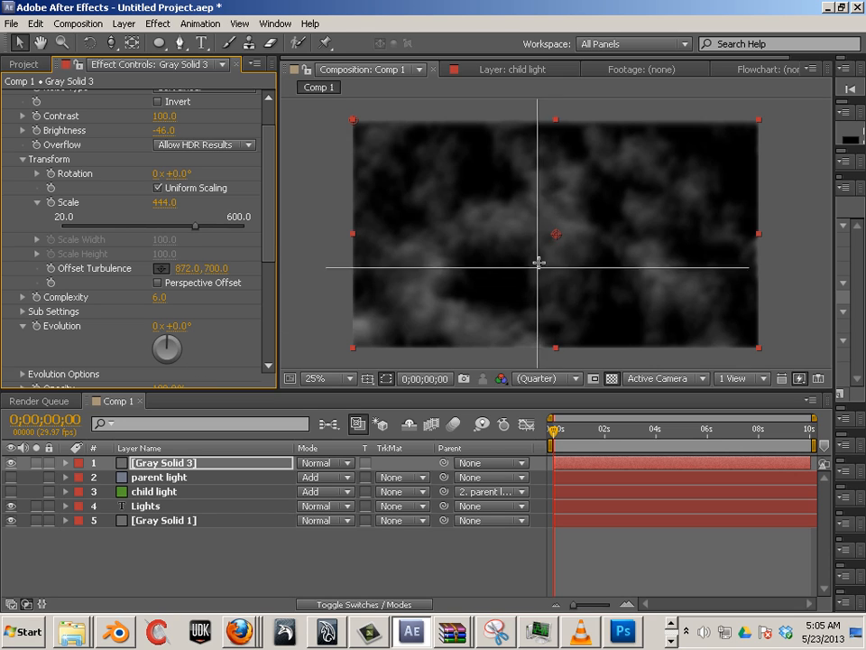
pyautogui.click(52, 268)
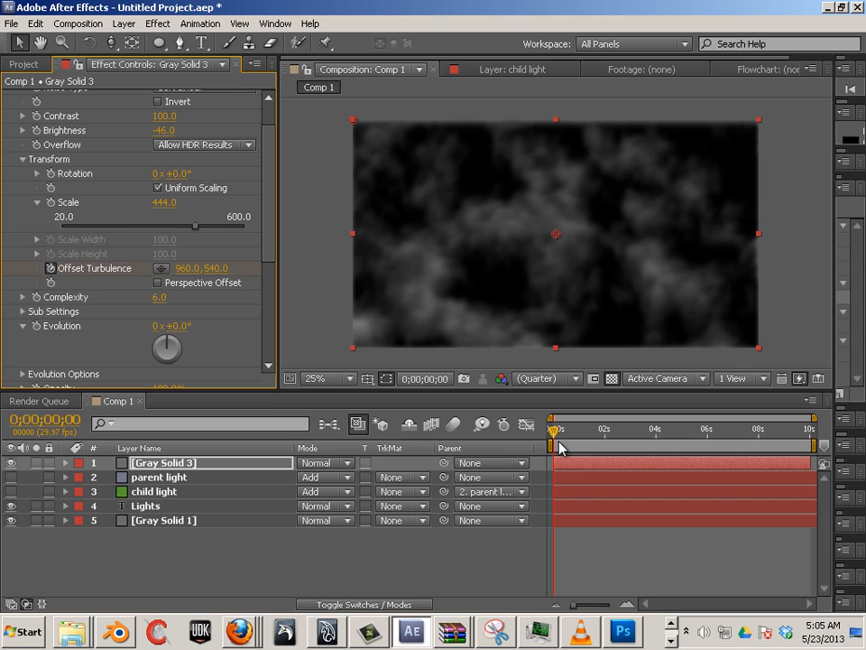
# Expand the top Gray Solid 3 layer's Fractal Noise Transform properties in the timeline to reveal the Offset Turbulence keyframe
pyautogui.click(65, 463)
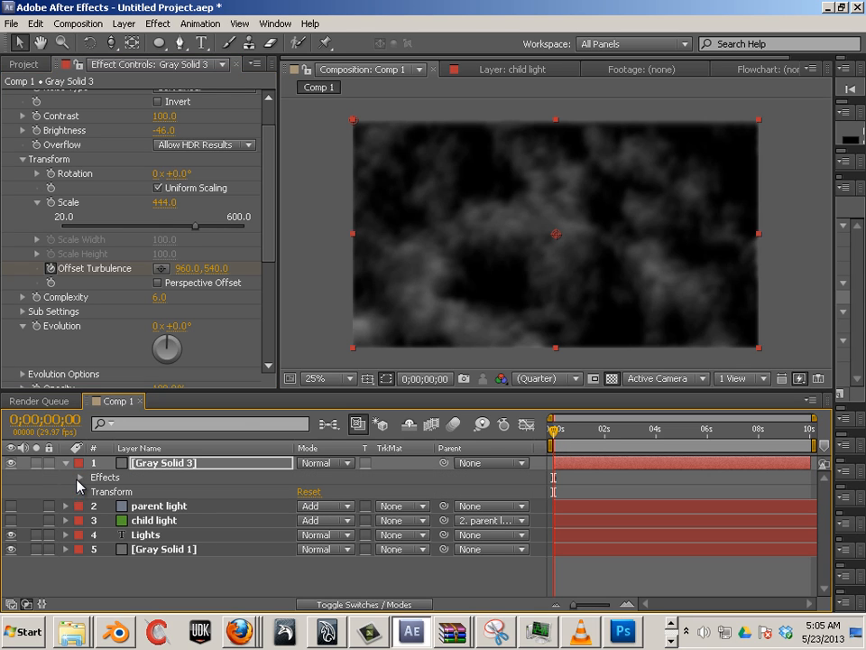
pyautogui.click(80, 478)
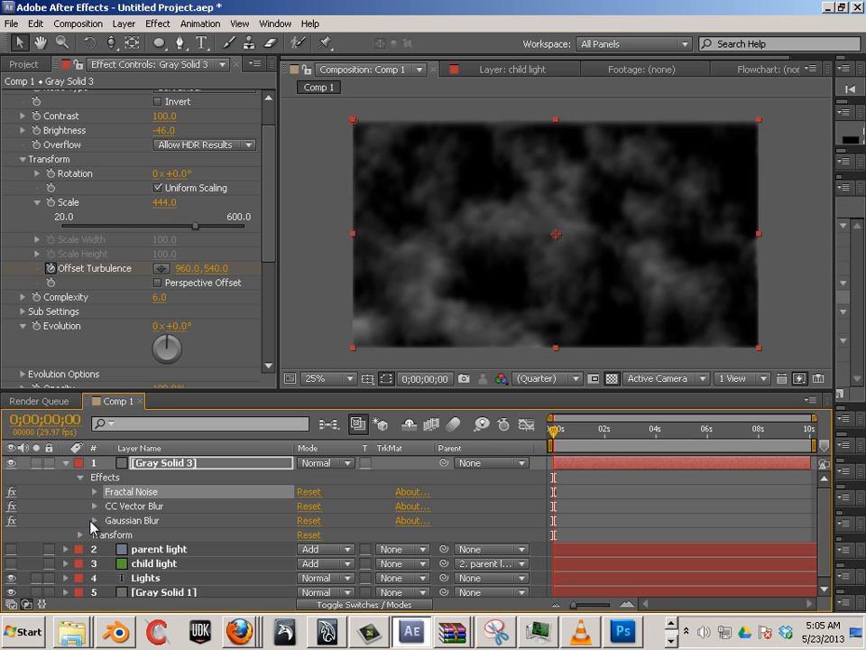
pyautogui.click(96, 493)
pyautogui.scroll(-3, 104, 478)
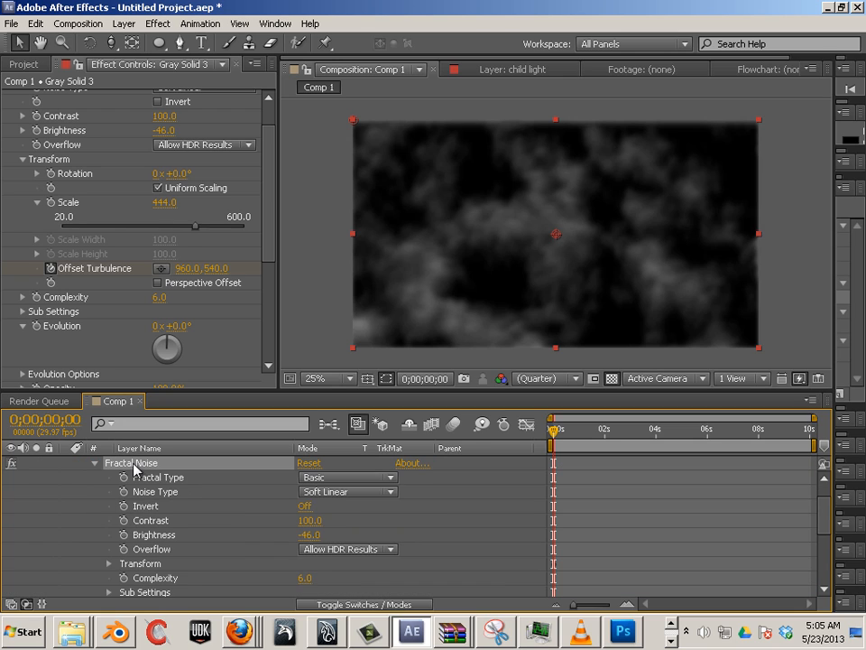
pyautogui.click(108, 521)
pyautogui.scroll(-1, 111, 528)
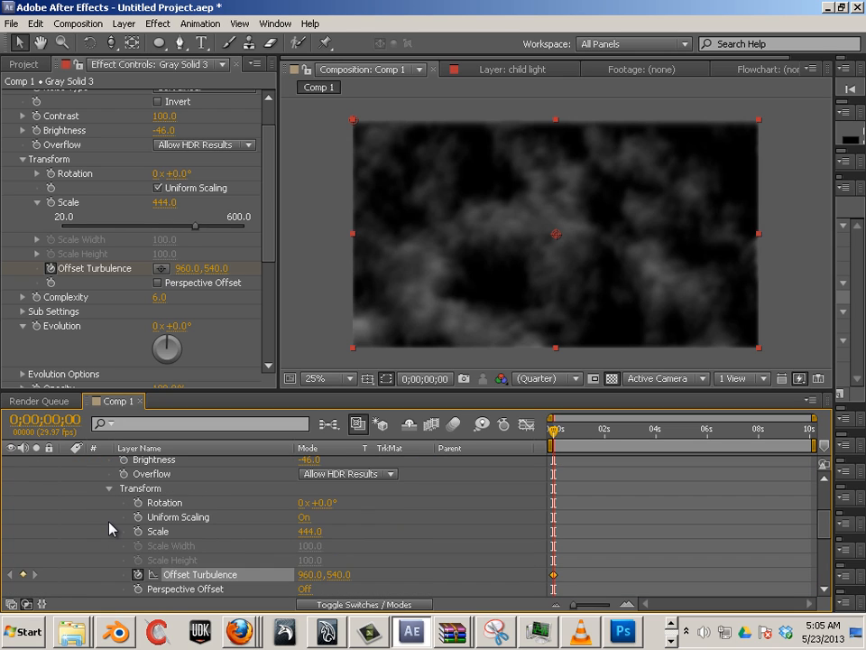
pyautogui.scroll(-1, 109, 524)
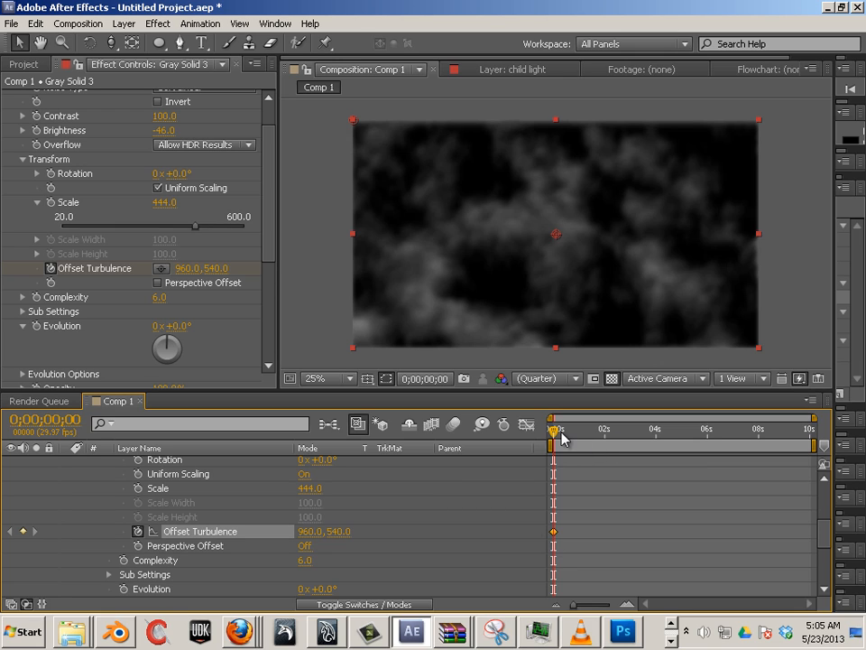
# At 0;00;10;01, keyframe Offset Turbulence by moving its point beyond the frame's upper-right corner, and play back the motion
pyautogui.moveTo(560, 436); pyautogui.dragTo(833, 448)
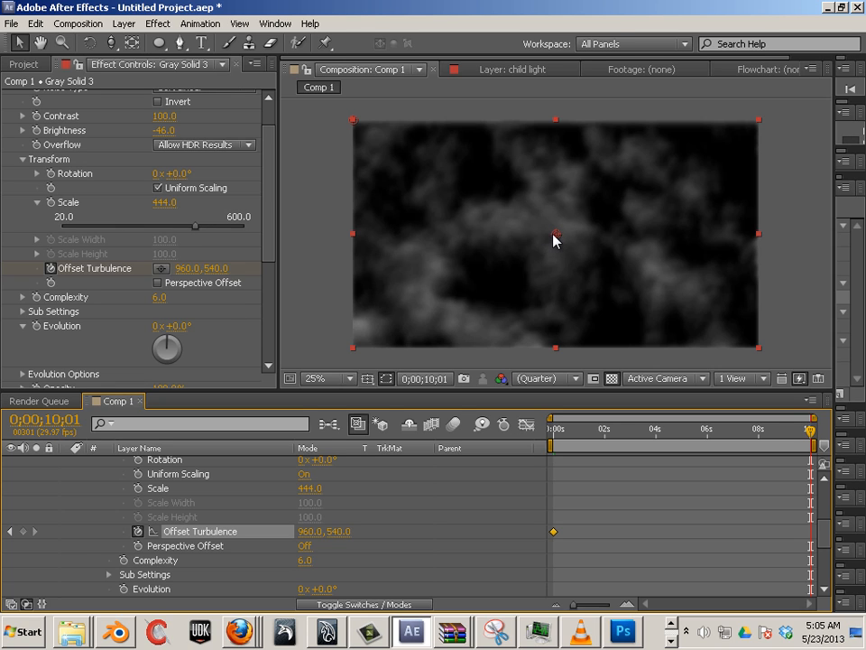
pyautogui.moveTo(554, 237); pyautogui.dragTo(798, 97)
pyautogui.moveTo(783, 429); pyautogui.dragTo(553, 429)
pyautogui.press('h')
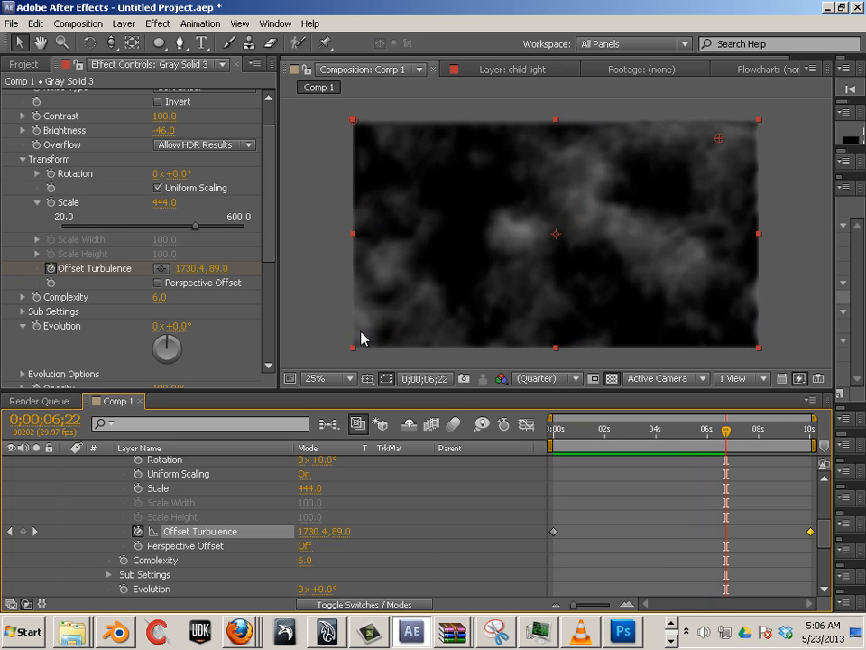
# Set the Fractal Noise rotation to 14°, preview the drifting noise and return the playhead to the first frame
pyautogui.moveTo(174, 173); pyautogui.dragTo(180, 172)
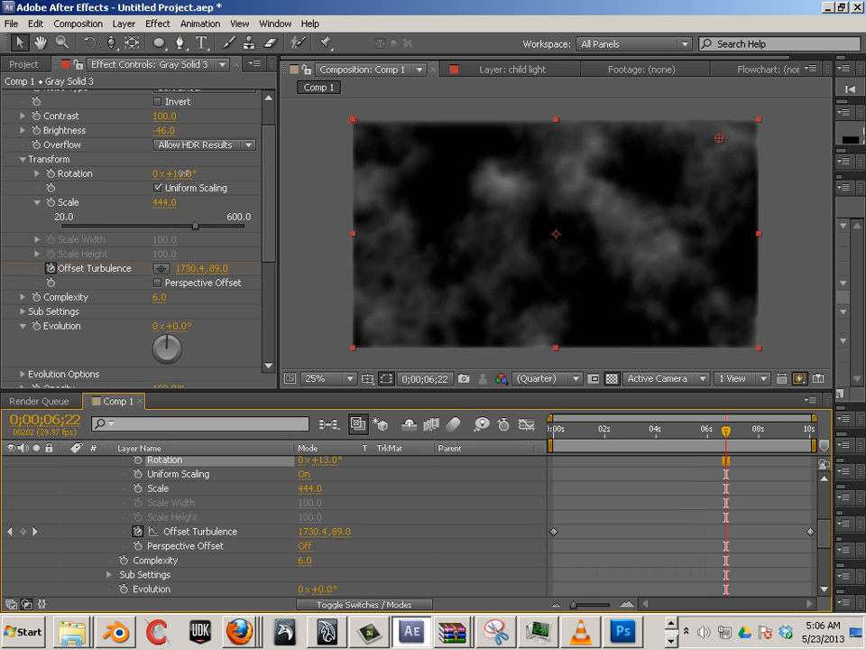
pyautogui.moveTo(659, 428); pyautogui.dragTo(578, 424)
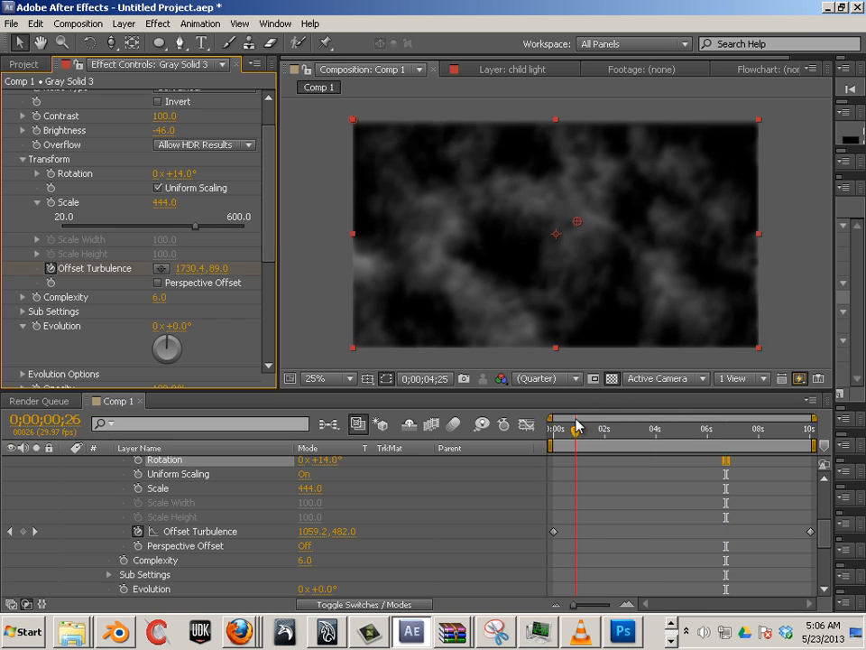
pyautogui.press('space')
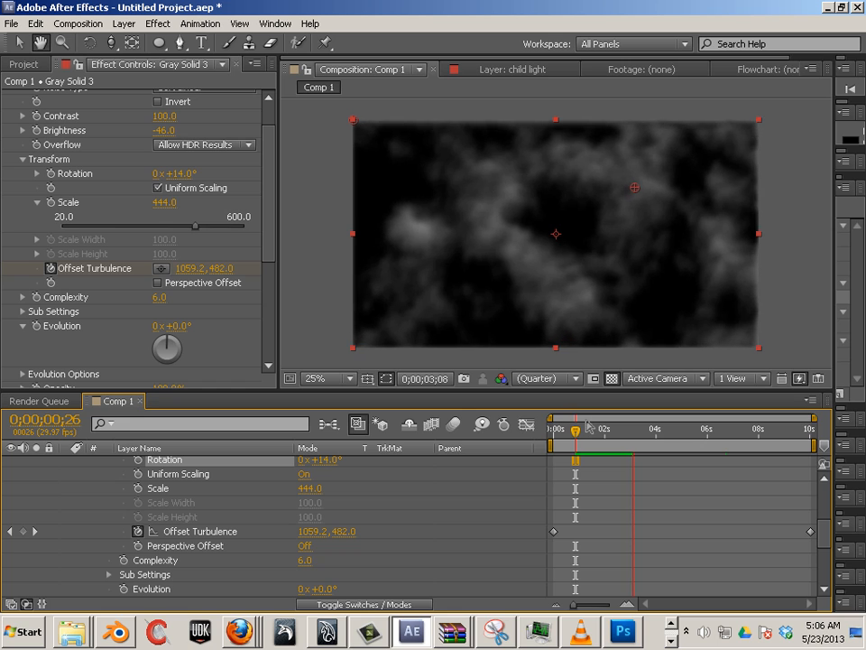
pyautogui.press('space')
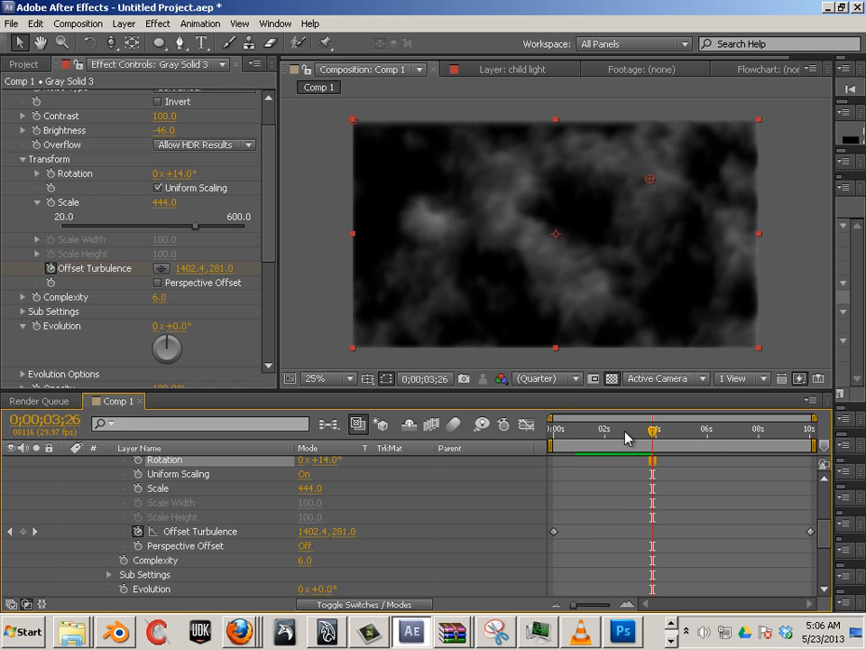
pyautogui.moveTo(624, 434); pyautogui.dragTo(702, 449)
pyautogui.moveTo(620, 427); pyautogui.dragTo(547, 435)
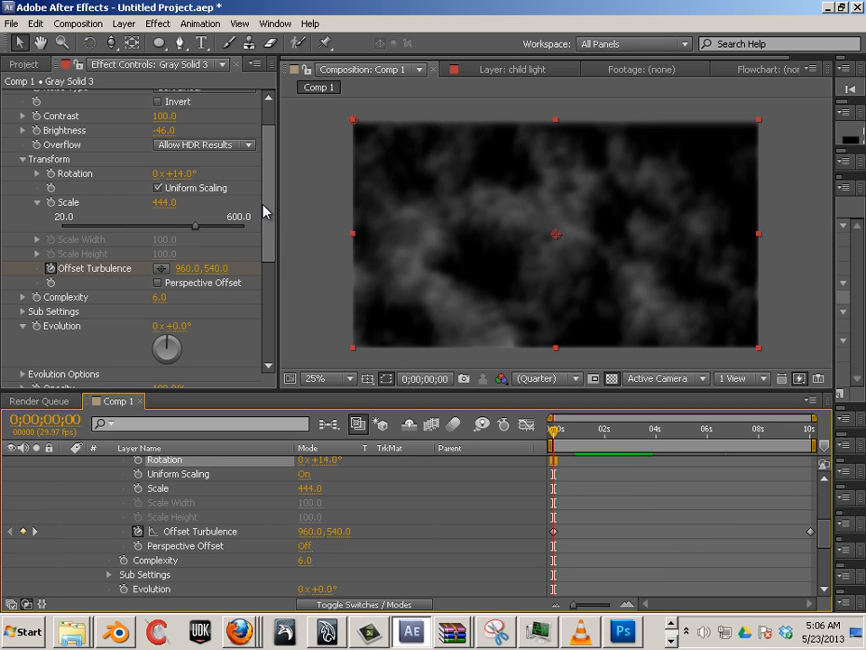
# Collapse the Gray Solid 3 layer's properties in the timeline and set its blending mode to Screen
pyautogui.moveTo(266, 211); pyautogui.dragTo(268, 188)
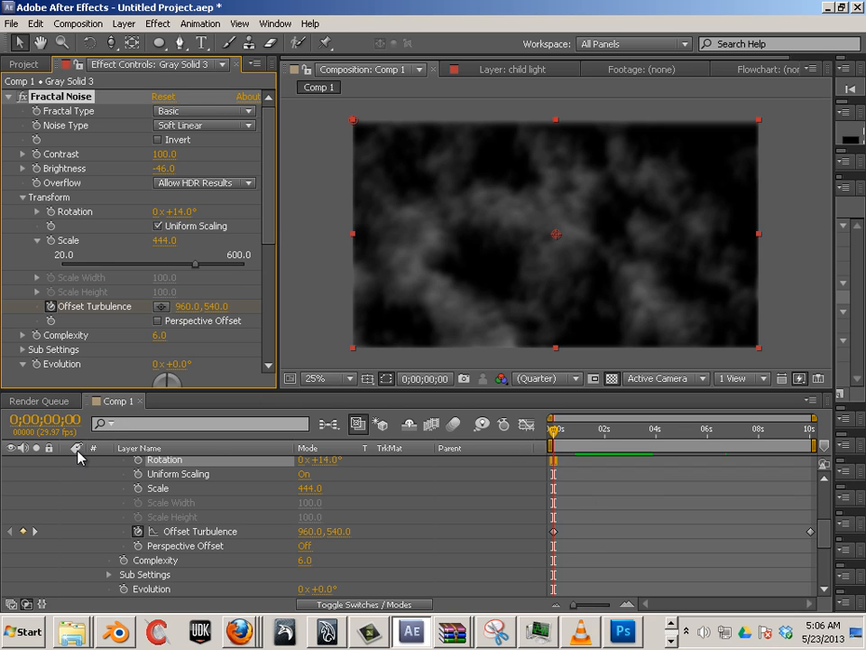
pyautogui.moveTo(826, 533); pyautogui.dragTo(817, 473)
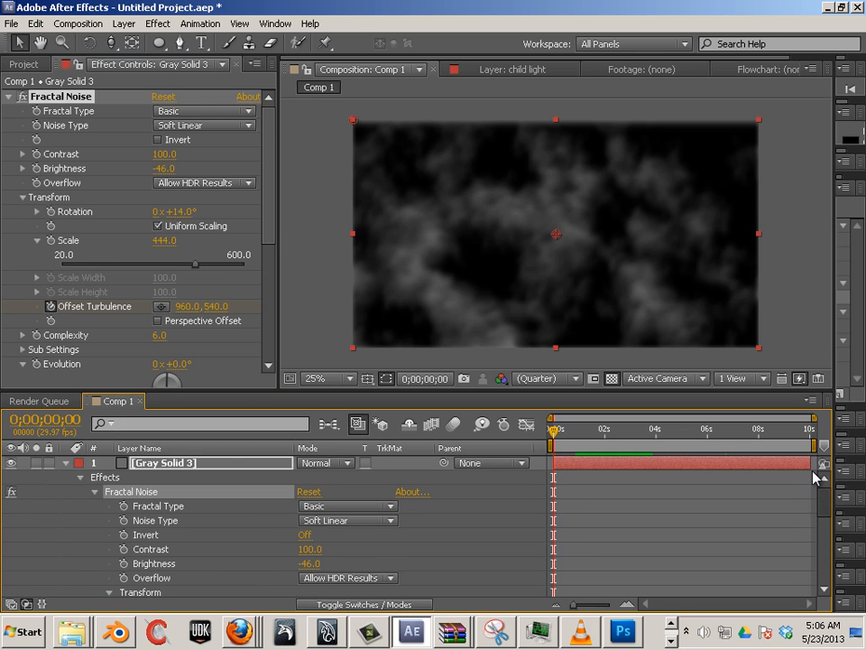
pyautogui.click(66, 462)
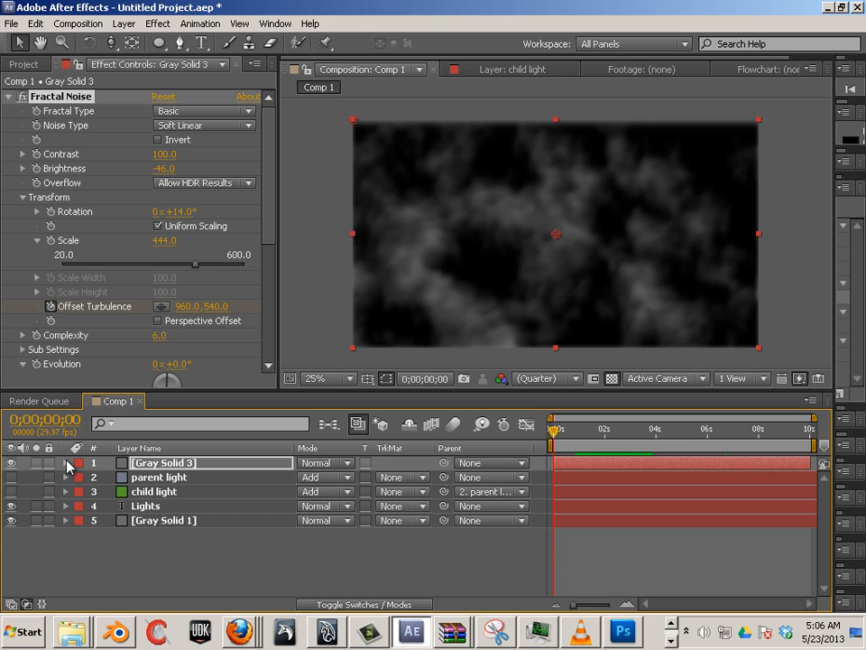
pyautogui.click(342, 466)
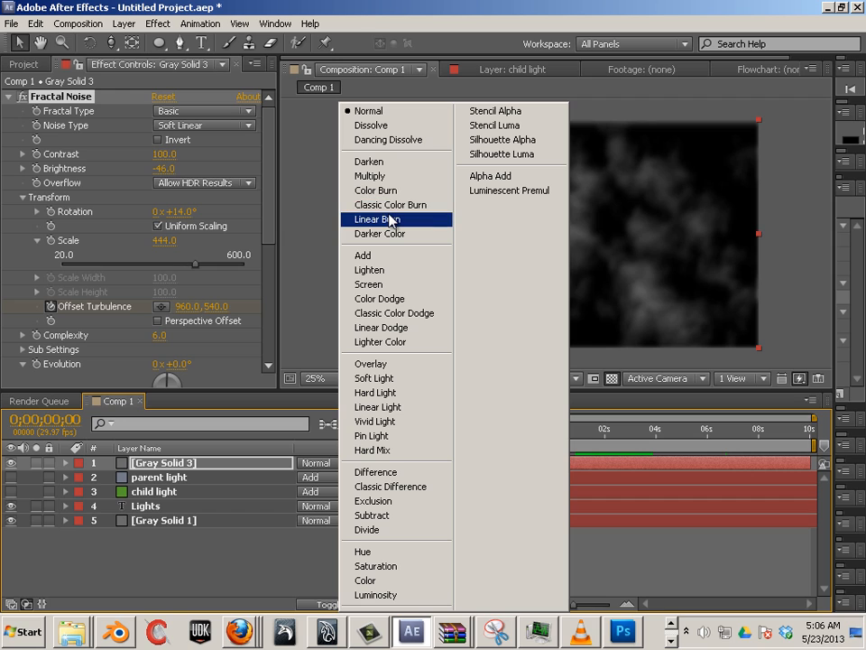
pyautogui.click(389, 284)
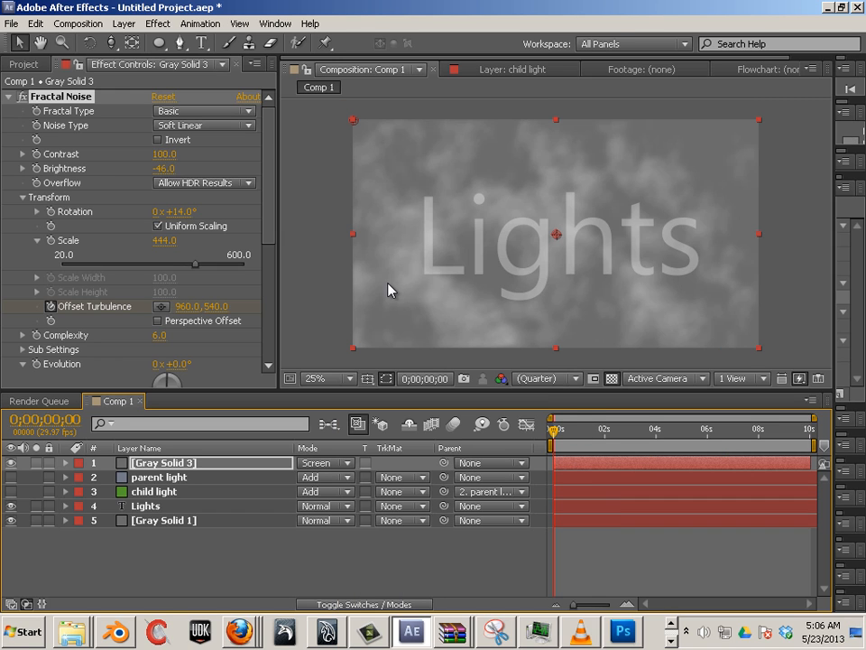
pyautogui.moveTo(561, 434)
pyautogui.mouseDown()
pyautogui.moveTo(731, 433)
pyautogui.moveTo(554, 429)
pyautogui.mouseUp()
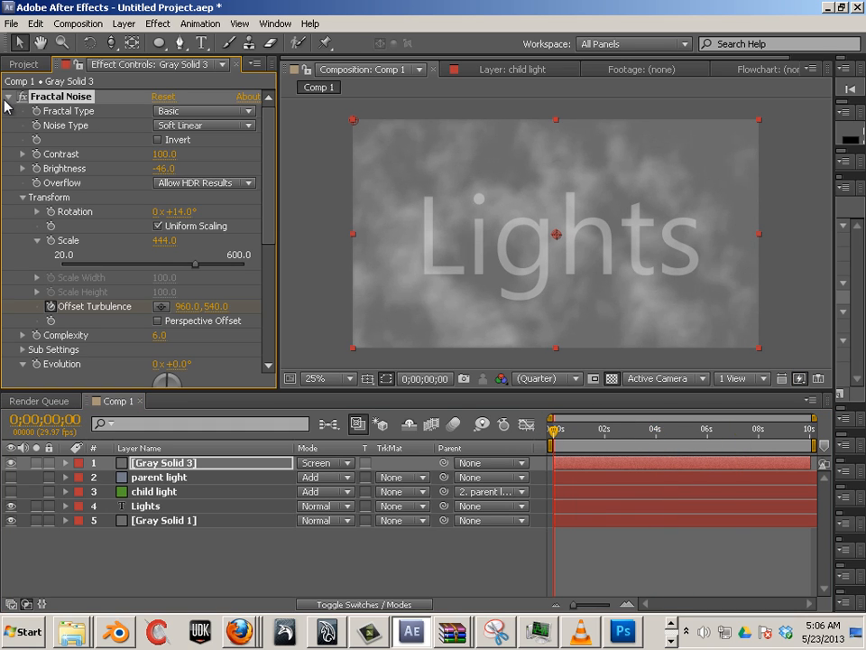
# Collapse the Fractal Noise and CC Vector Blur settings and duplicate the Gray Solid 3 noise layer
pyautogui.click(8, 97)
pyautogui.click(8, 111)
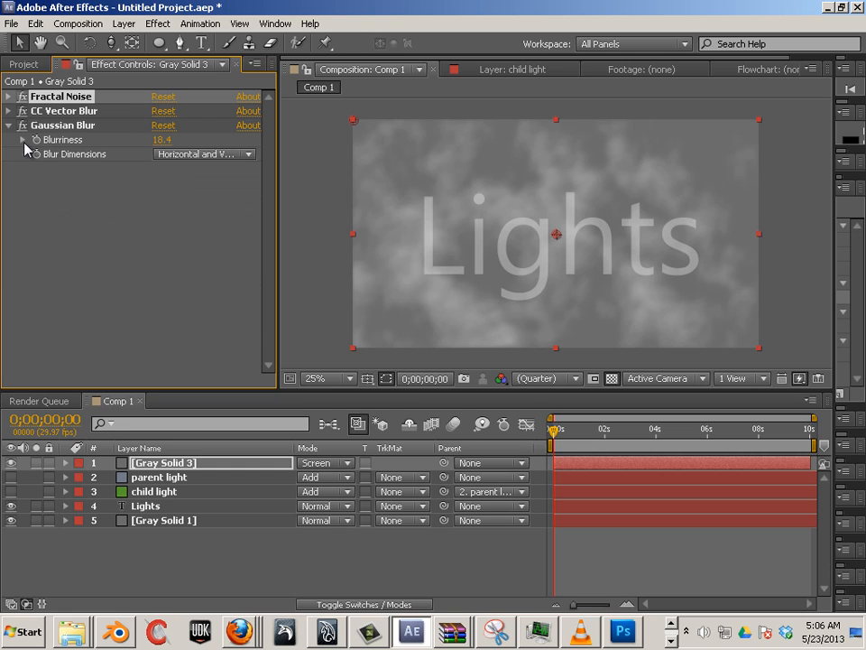
pyautogui.click(135, 464)
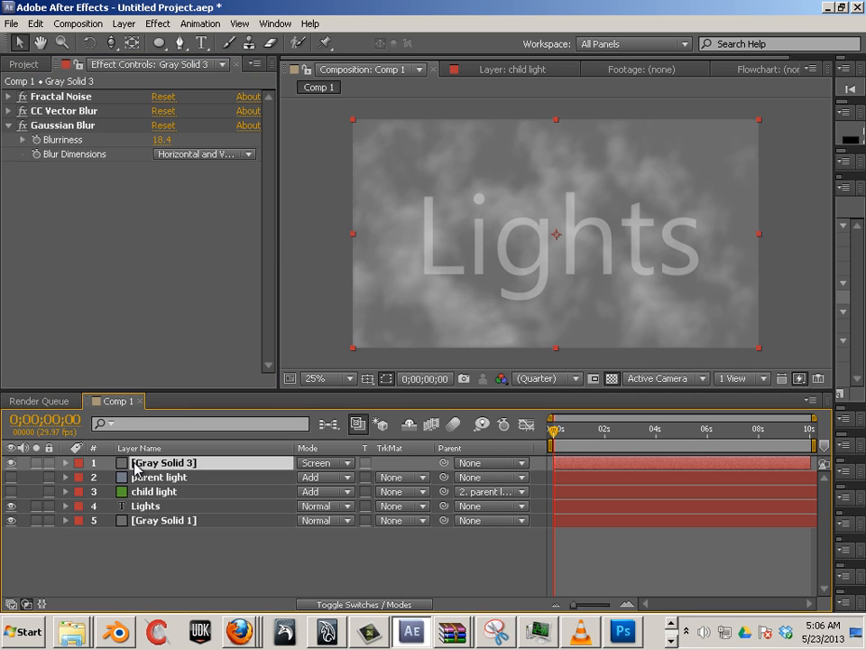
pyautogui.hotkey('ctrl', 'd')
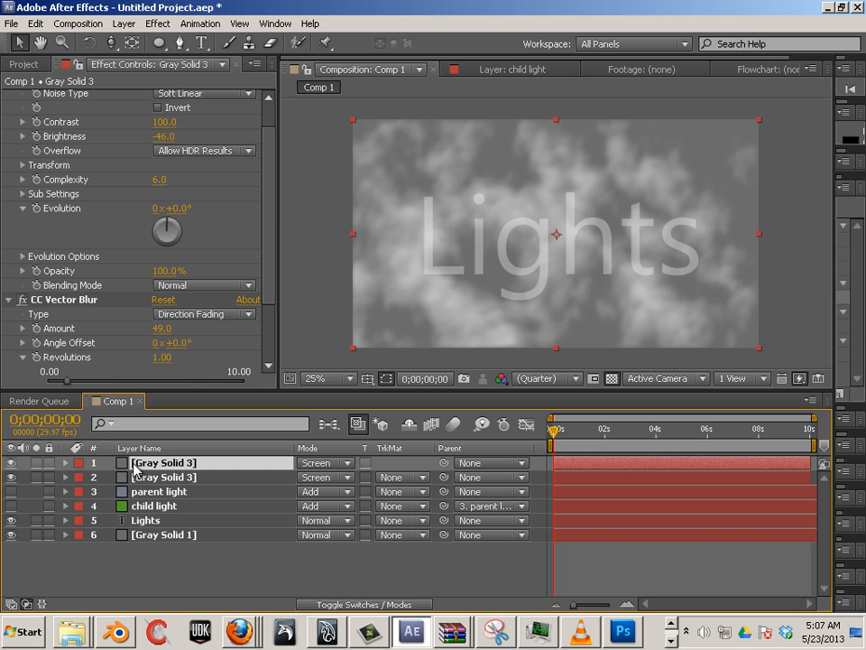
# Set the Fractal Noise rotation of the lower Gray Solid 3 copy to 43° and scrub to about 2 seconds to preview it
pyautogui.click(140, 481)
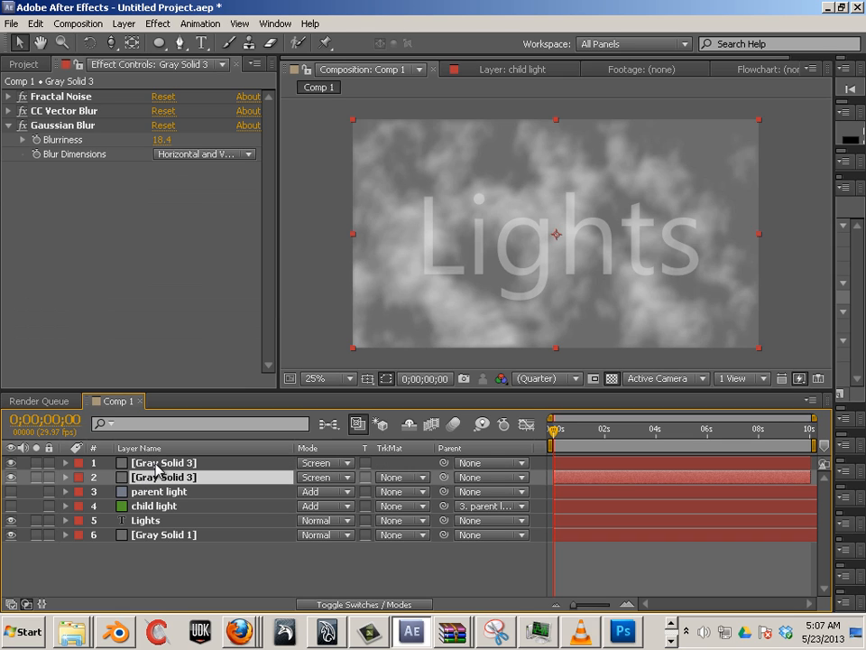
pyautogui.click(157, 466)
pyautogui.click(155, 480)
pyautogui.click(170, 465)
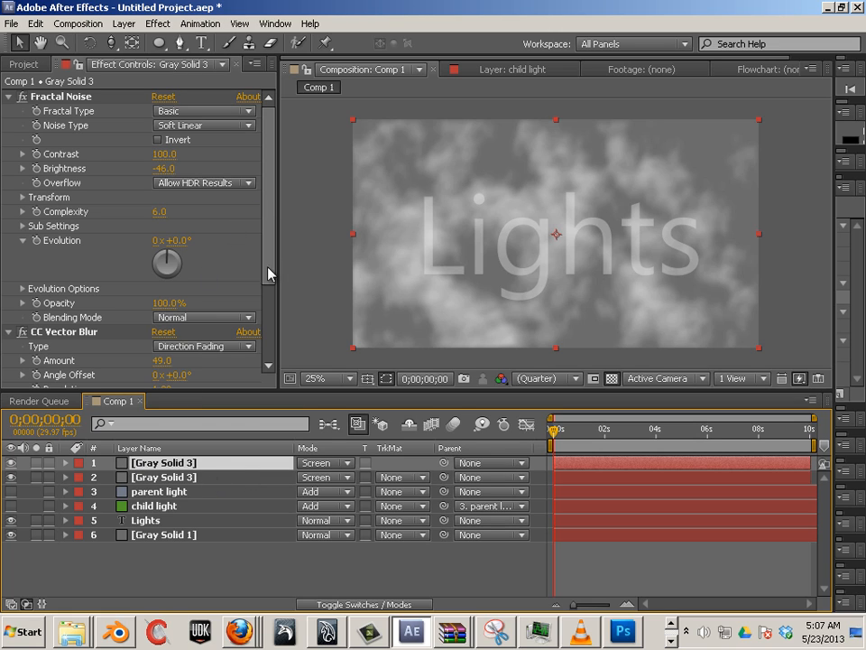
pyautogui.click(149, 481)
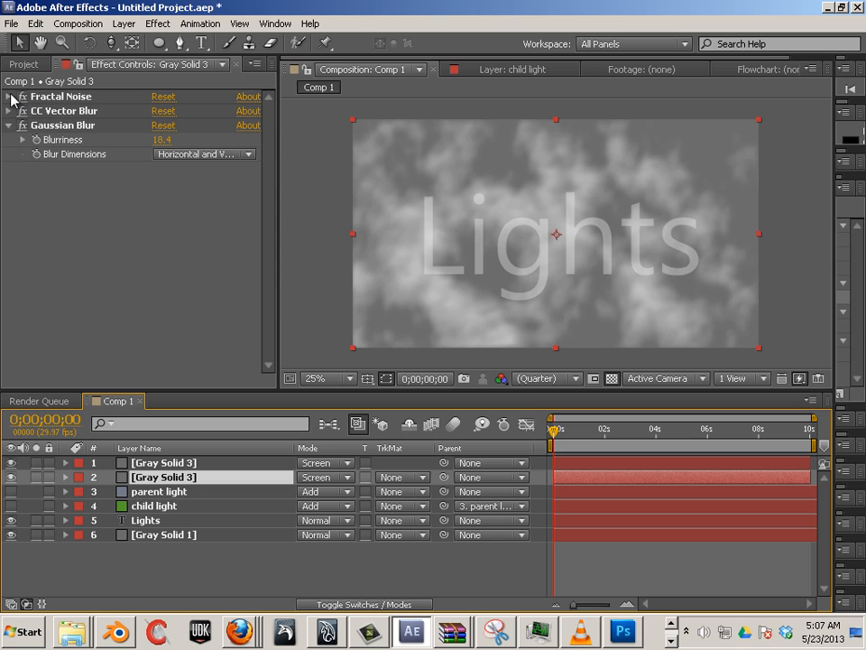
pyautogui.click(9, 96)
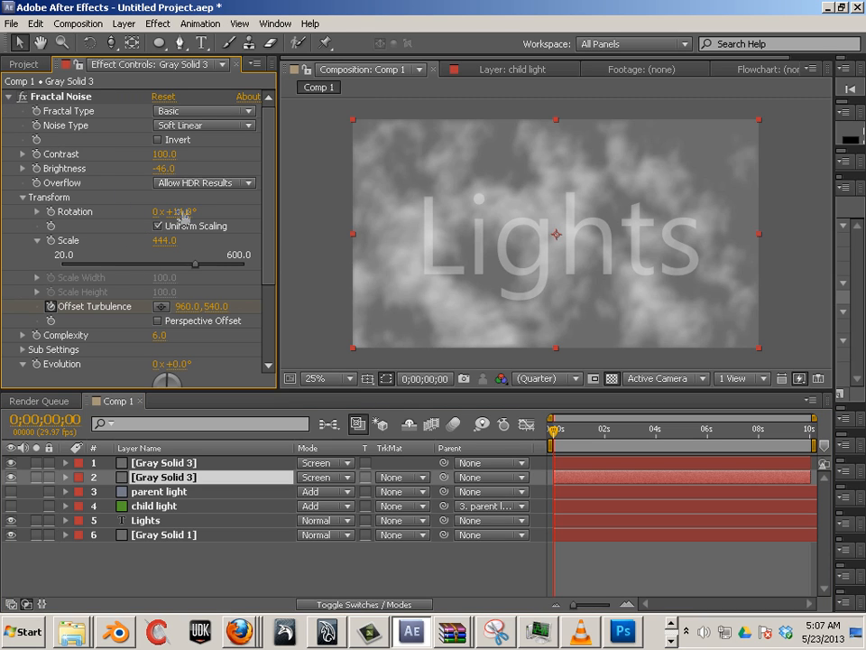
pyautogui.moveTo(165, 217); pyautogui.dragTo(220, 224)
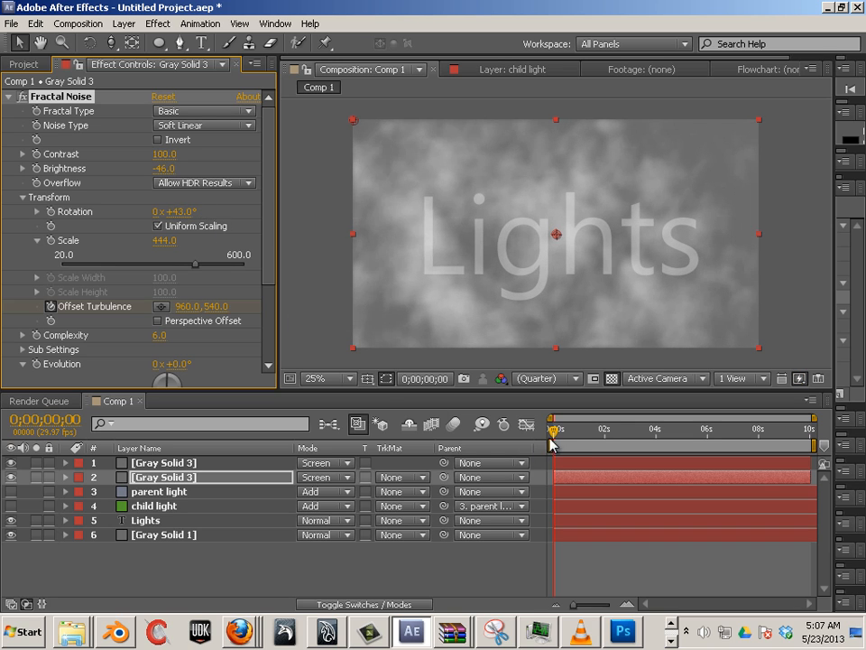
pyautogui.moveTo(556, 436); pyautogui.dragTo(603, 437)
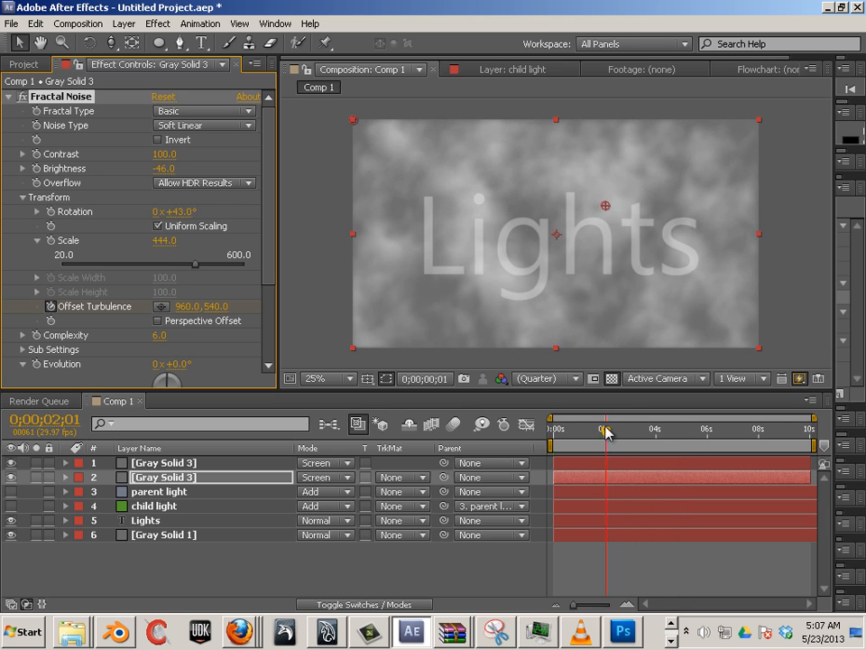
# Duplicate the second Gray Solid 3 layer, set the lower copy's Fractal Noise rotation to 86° and preview from the first frame
pyautogui.click(137, 481)
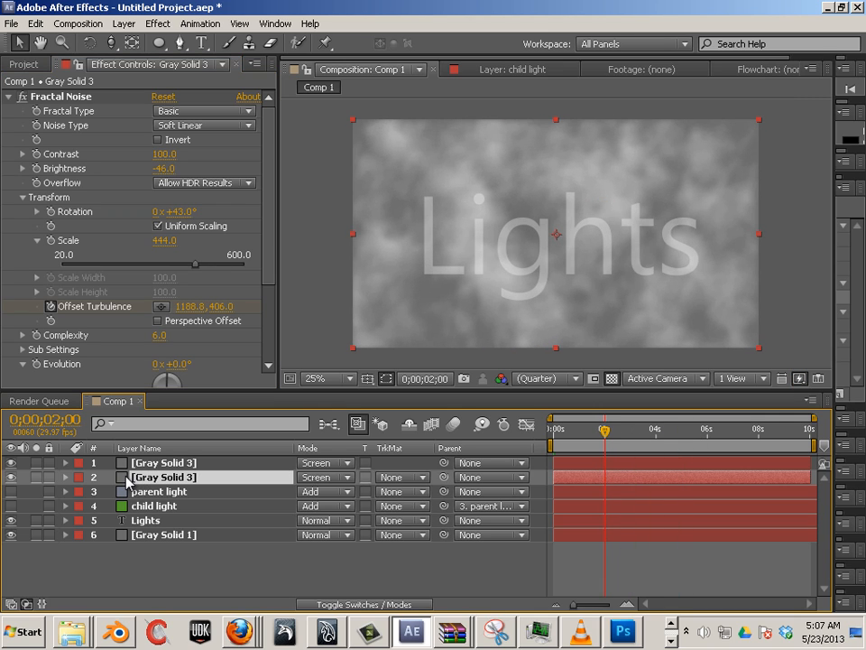
pyautogui.hotkey('ctrl', 'd')
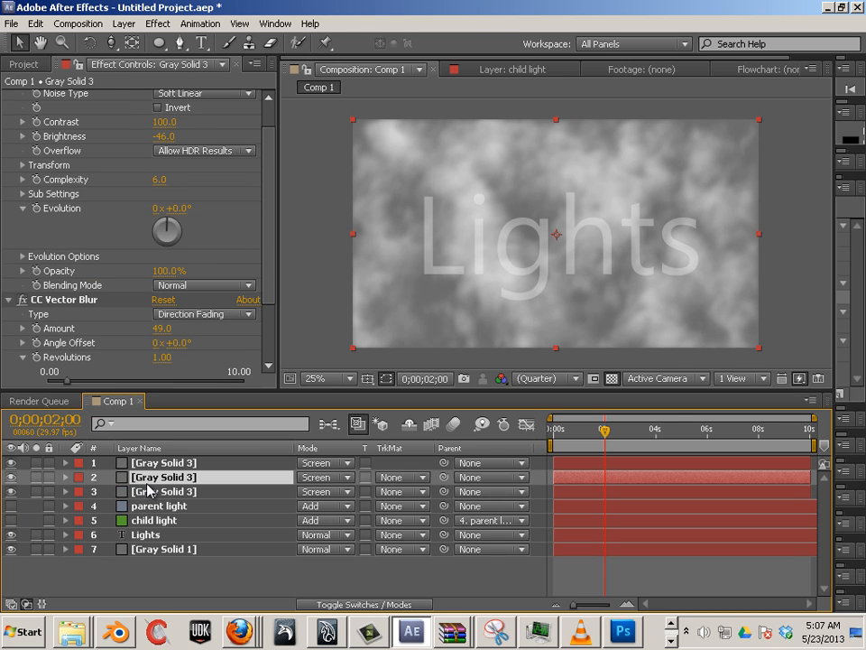
pyautogui.click(147, 489)
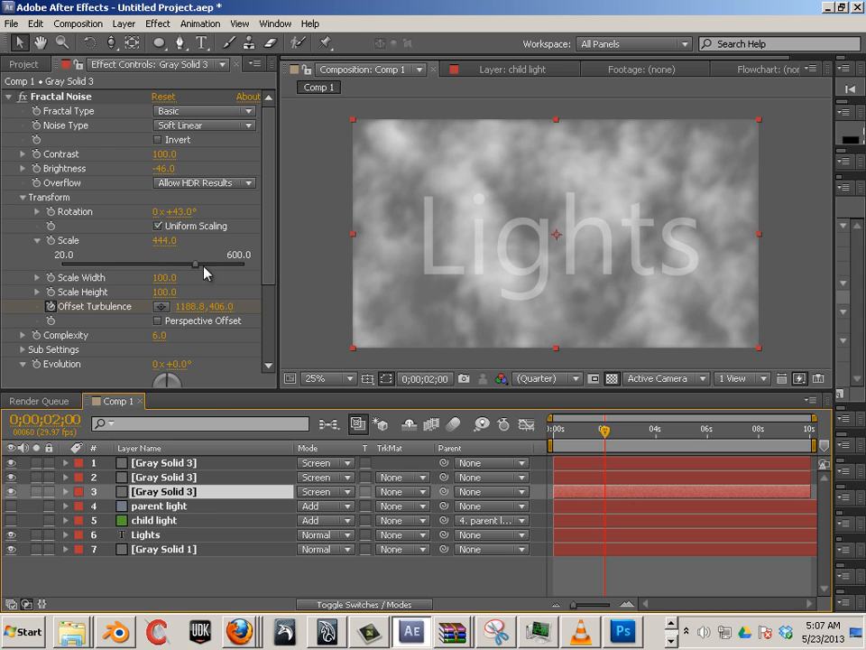
pyautogui.moveTo(183, 218); pyautogui.dragTo(228, 223)
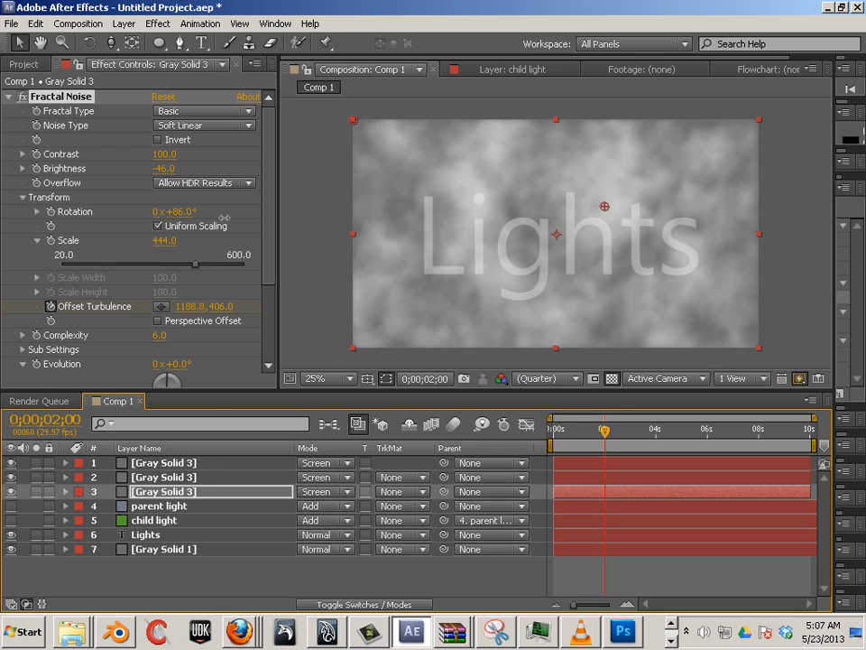
pyautogui.moveTo(607, 435); pyautogui.dragTo(531, 428)
pyautogui.press('space')
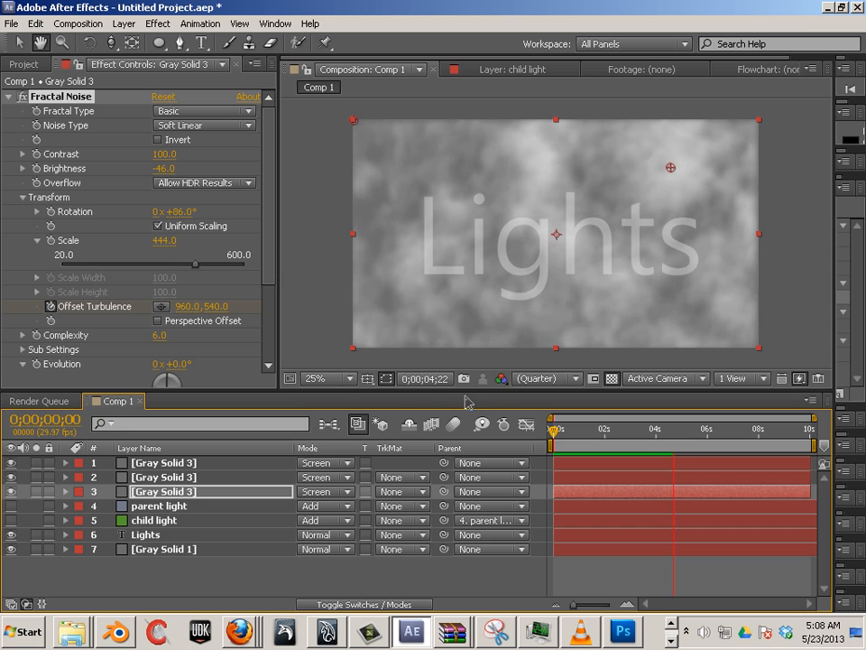
# Delete the two lower Gray Solid 3 copies, keeping only the topmost Gray Solid 3 noise layer
pyautogui.click(162, 477)
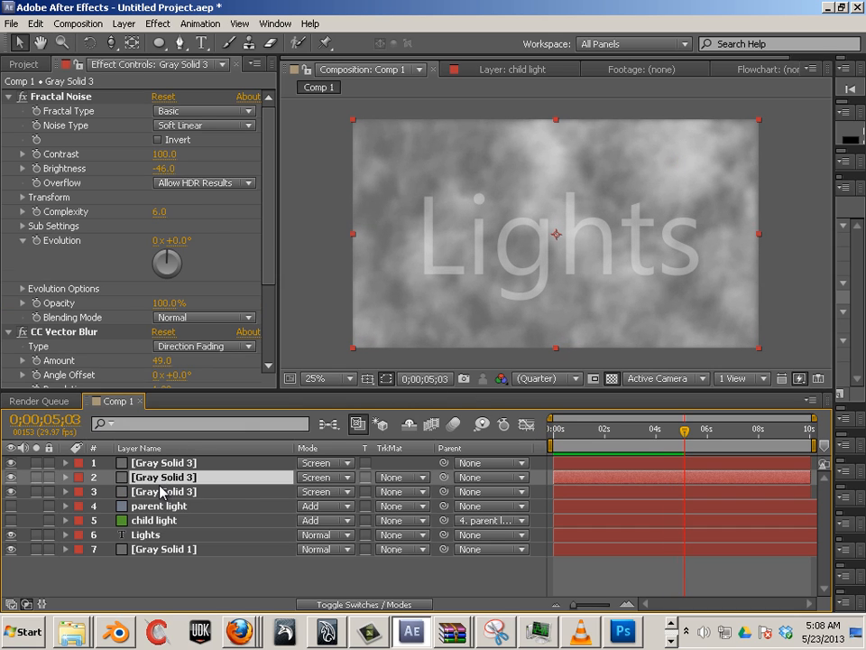
pyautogui.press('Delete')
pyautogui.click(160, 478)
pyautogui.press('Delete')
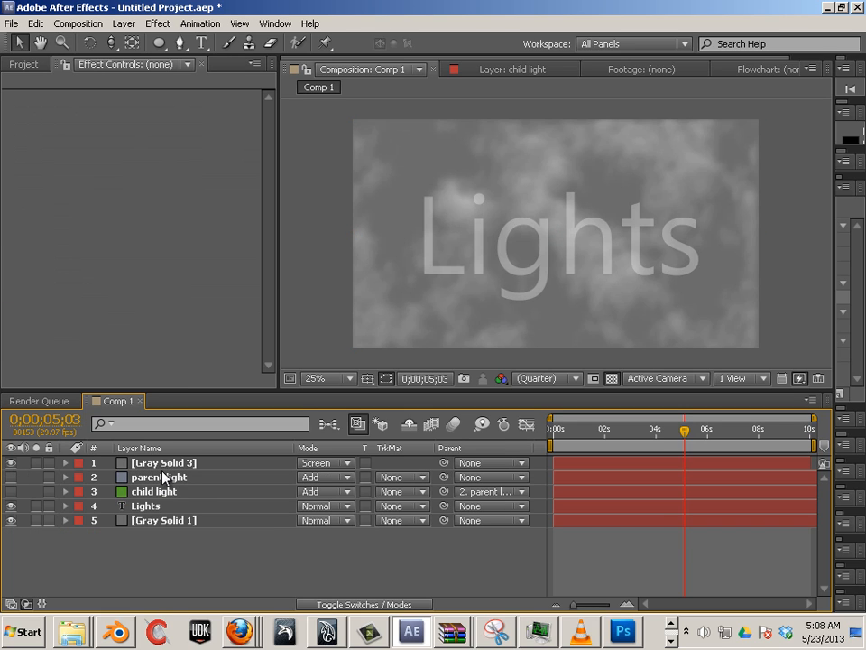
# Reveal the remaining Gray Solid 3 layer's Fractal Noise properties and add an Evolution keyframe of 0° at the first frame
pyautogui.click(164, 462)
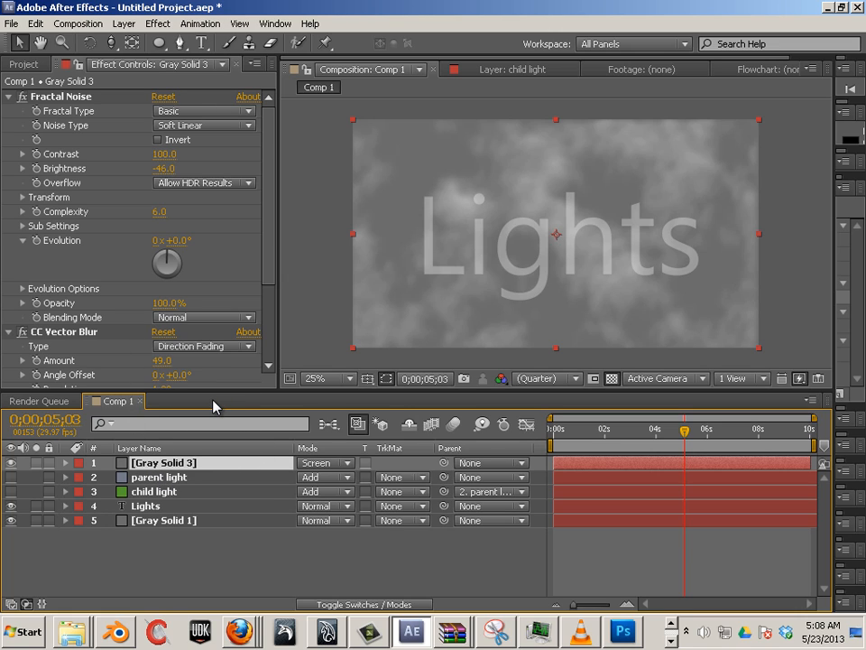
pyautogui.click(66, 463)
pyautogui.moveTo(677, 438); pyautogui.dragTo(547, 425)
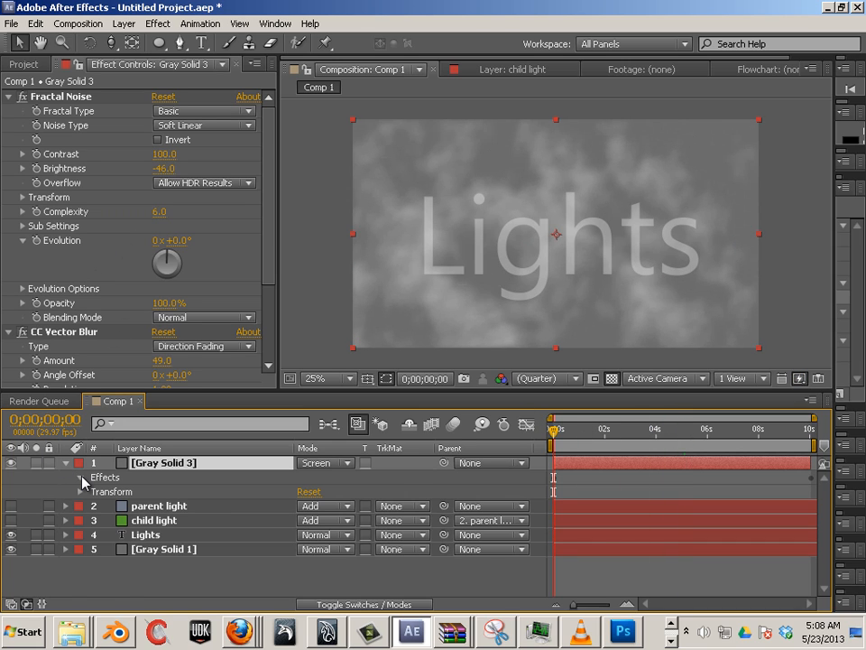
pyautogui.click(81, 477)
pyautogui.click(95, 492)
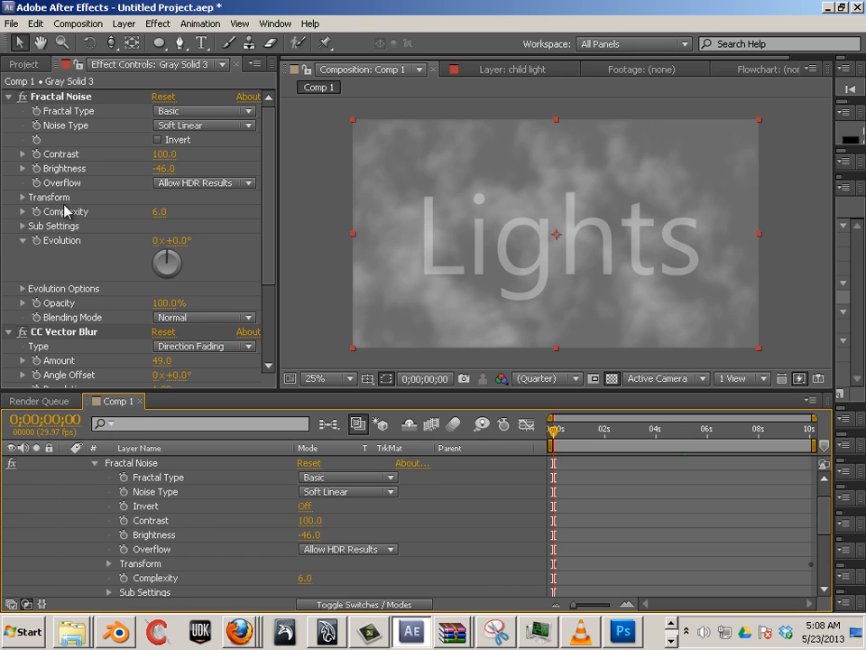
pyautogui.scroll(-1, 171, 564)
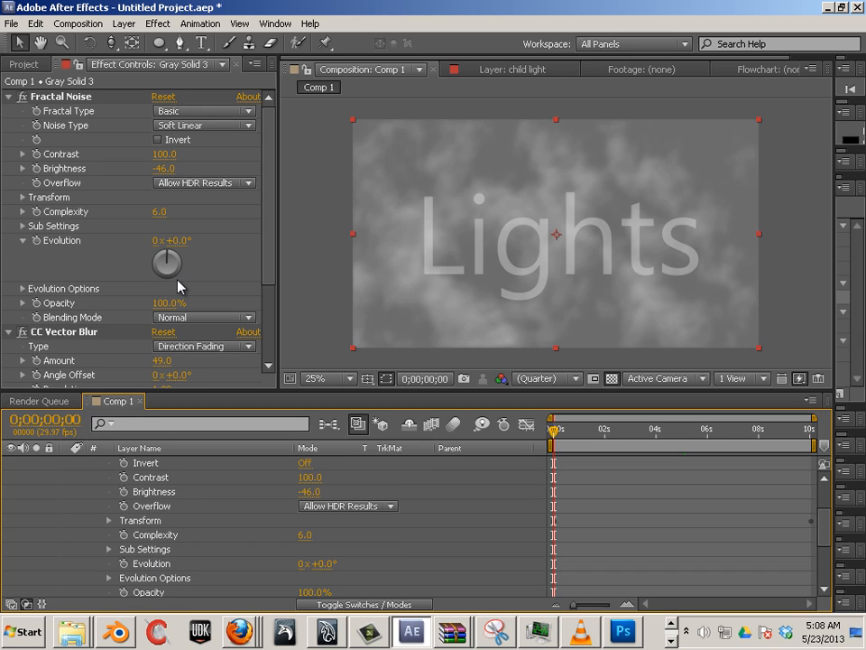
pyautogui.click(36, 240)
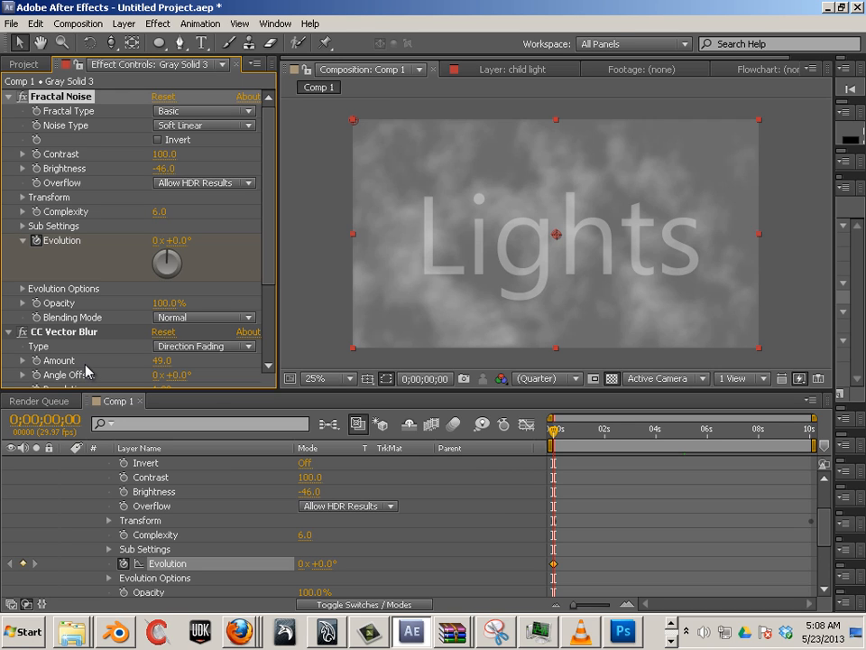
# Set the Fractal Noise Evolution to 10 revolutions at 0;00;10;01 and preview the motion from the start
pyautogui.moveTo(578, 436); pyautogui.dragTo(824, 463)
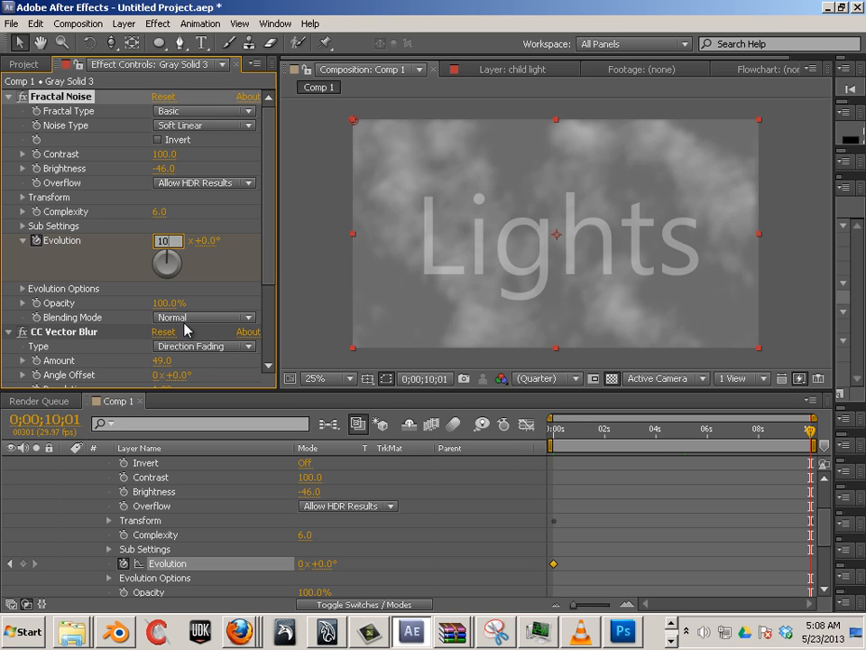
pyautogui.press('Return')
pyautogui.moveTo(568, 430); pyautogui.dragTo(549, 439)
pyautogui.press('space')
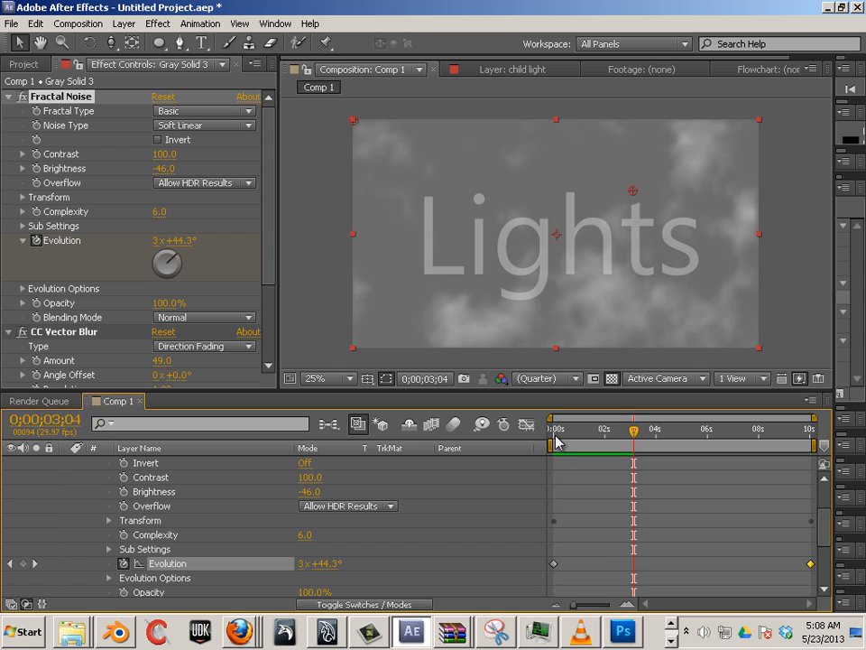
# Set the Fractal Noise Evolution keyframe at 0;00;10;01 to 2 revolutions and preview the motion from the first frame
pyautogui.moveTo(626, 437); pyautogui.dragTo(838, 452)
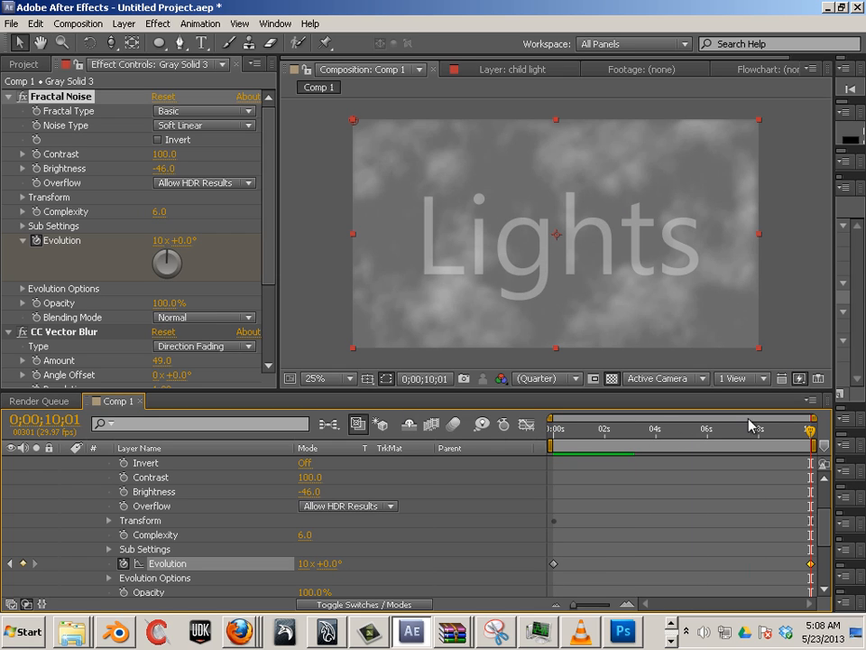
pyautogui.click(168, 240)
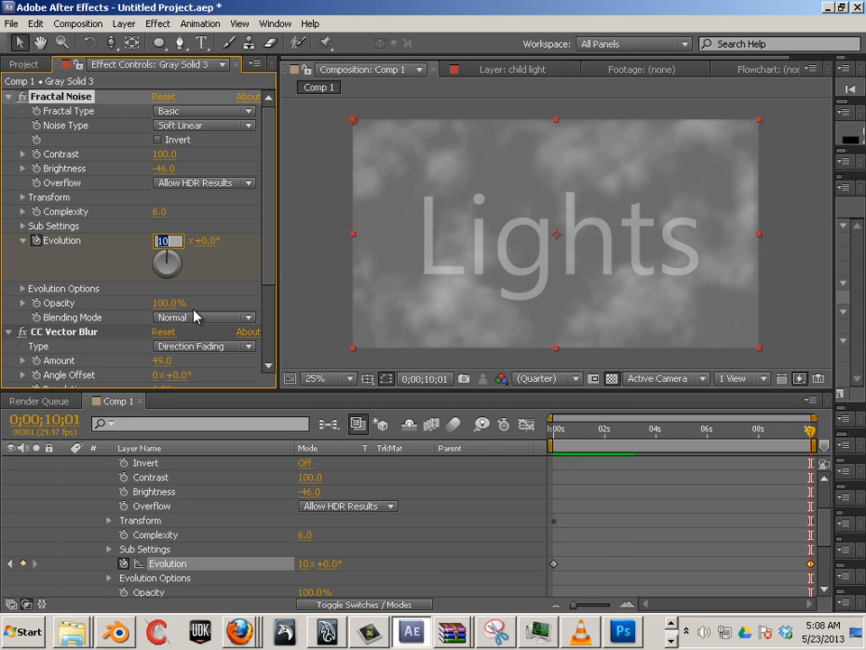
pyautogui.write('2')
pyautogui.press('Return')
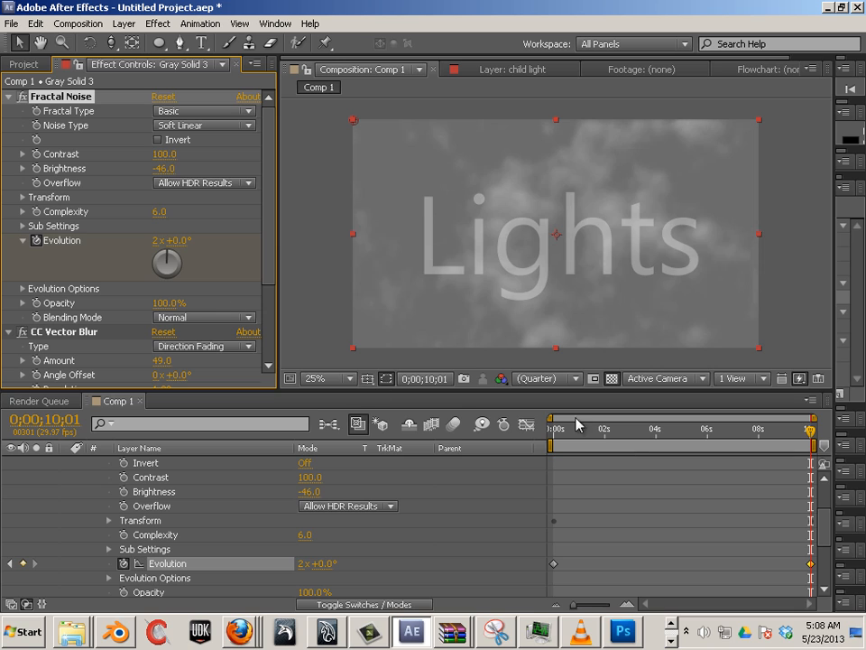
pyautogui.click(541, 429)
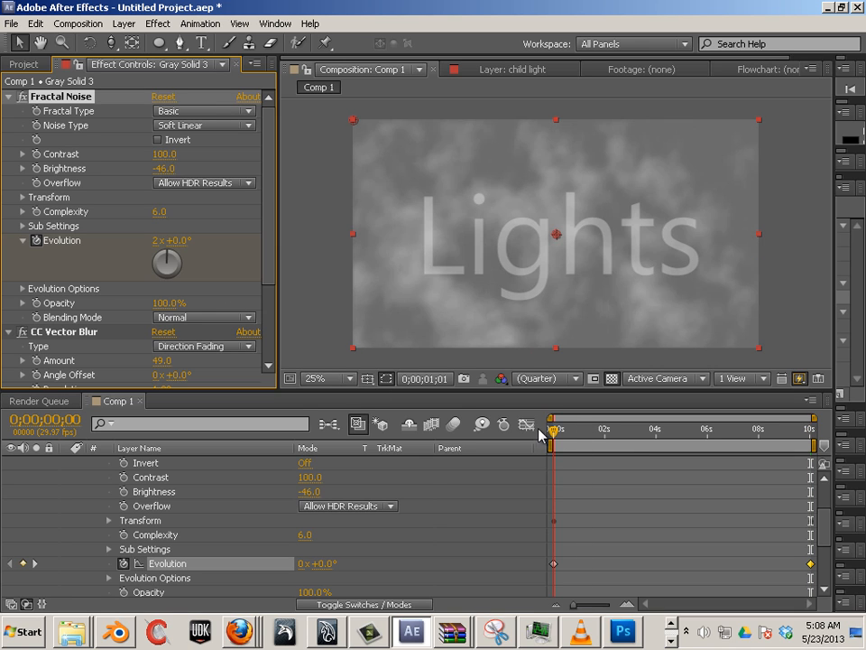
pyautogui.press('space')
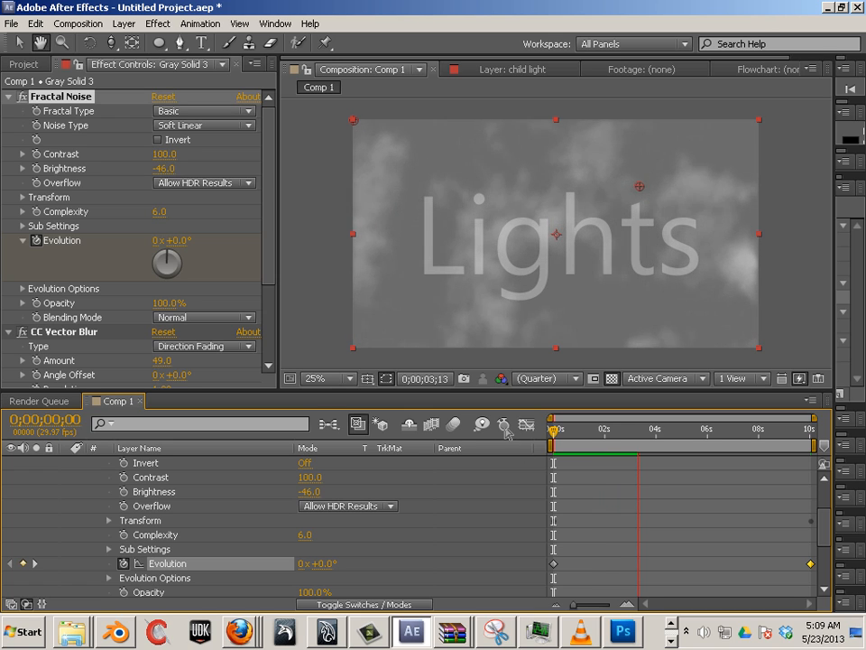
pyautogui.press('space')
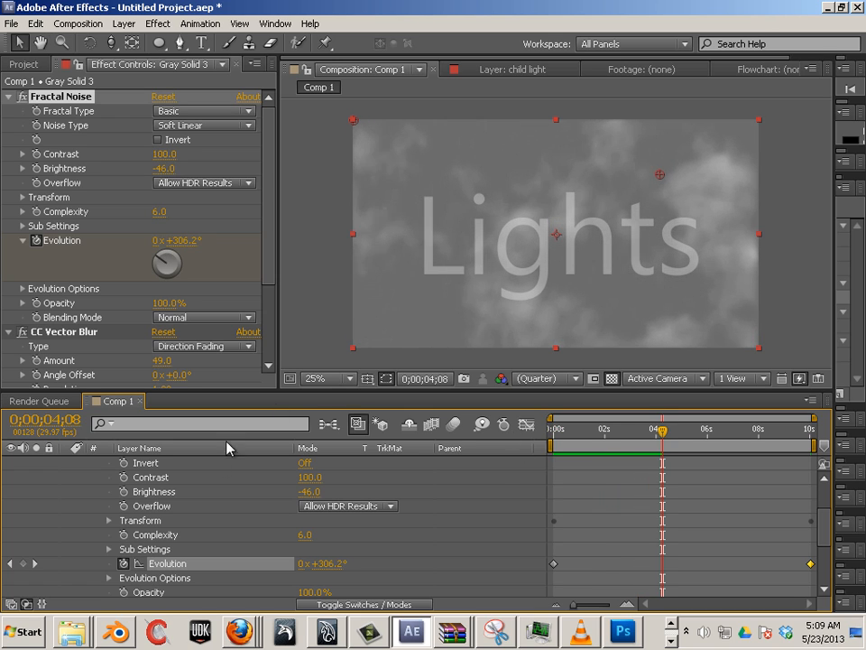
# Collapse and duplicate the Gray Solid 3 layer, and set the lower copy's Fractal Noise rotation to 52°
pyautogui.scroll(3, 240, 487)
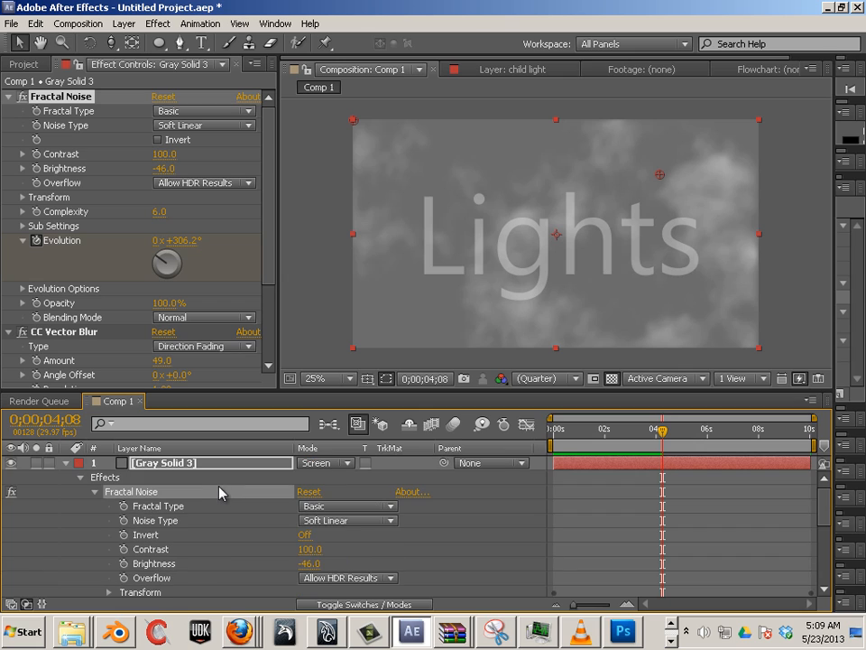
pyautogui.click(66, 463)
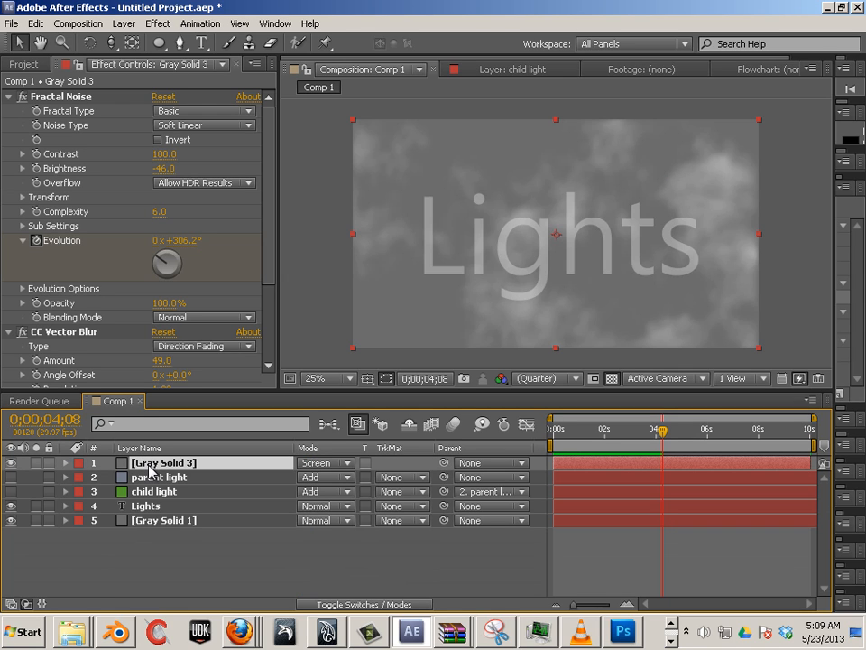
pyautogui.hotkey('ctrl', 'd')
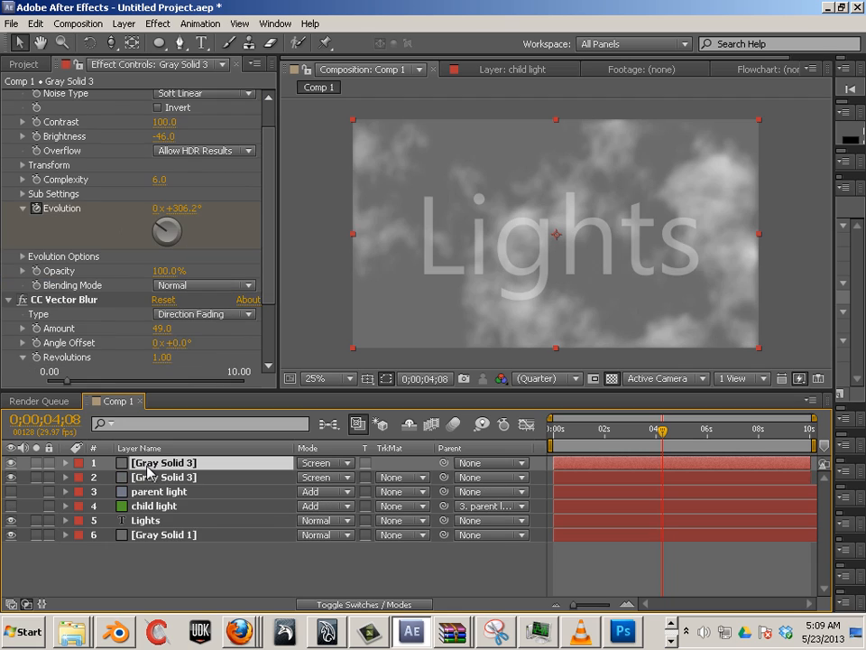
pyautogui.click(144, 479)
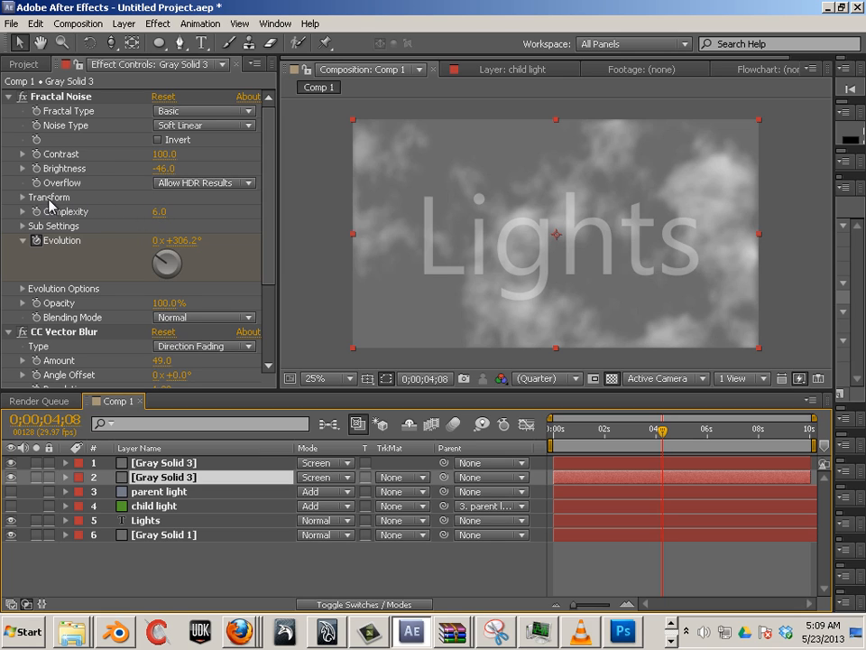
pyautogui.click(23, 196)
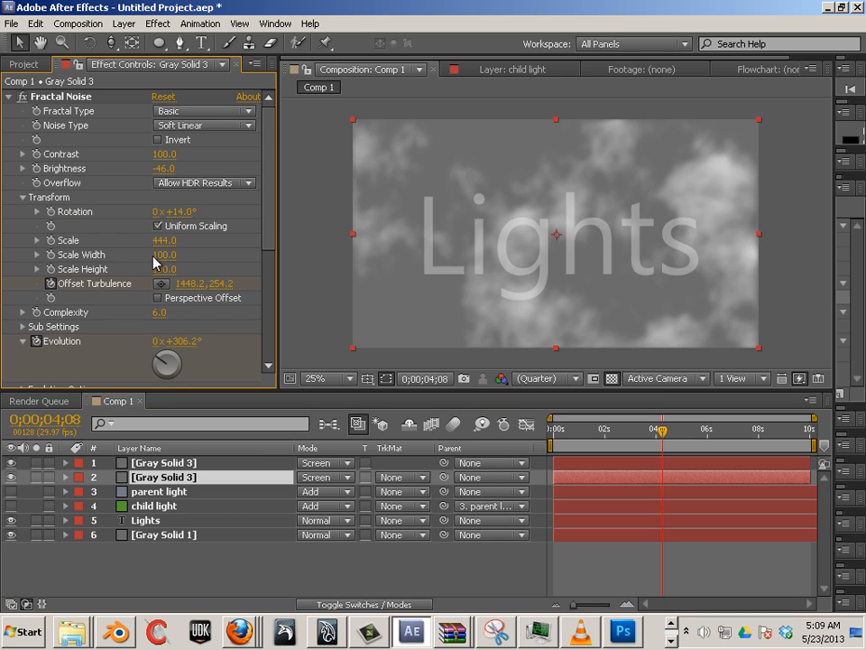
pyautogui.moveTo(182, 211); pyautogui.dragTo(211, 247)
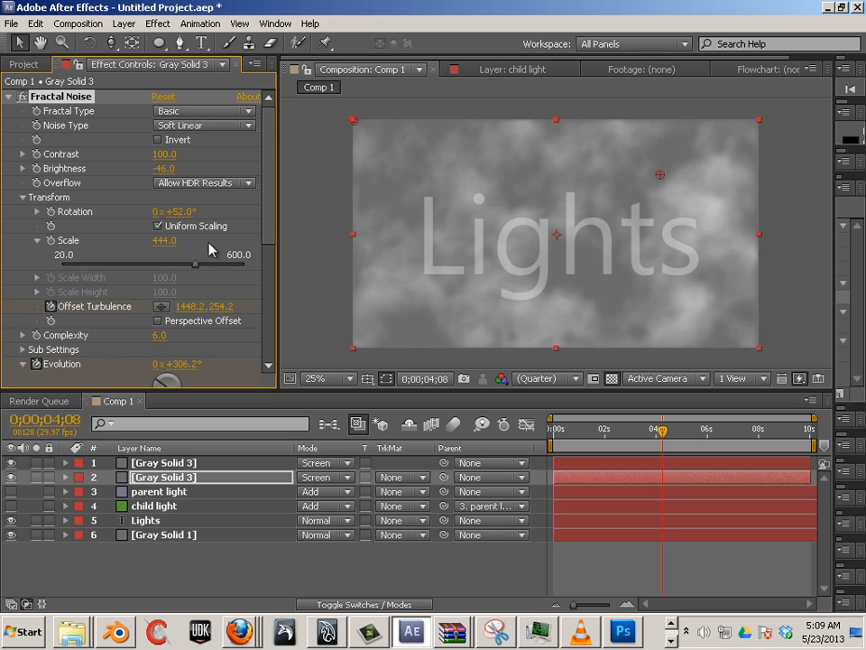
# Duplicate the second Gray Solid 3 layer, set the lowest copy's Fractal Noise rotation to 97°, preview it and return to the first frame
pyautogui.click(126, 478)
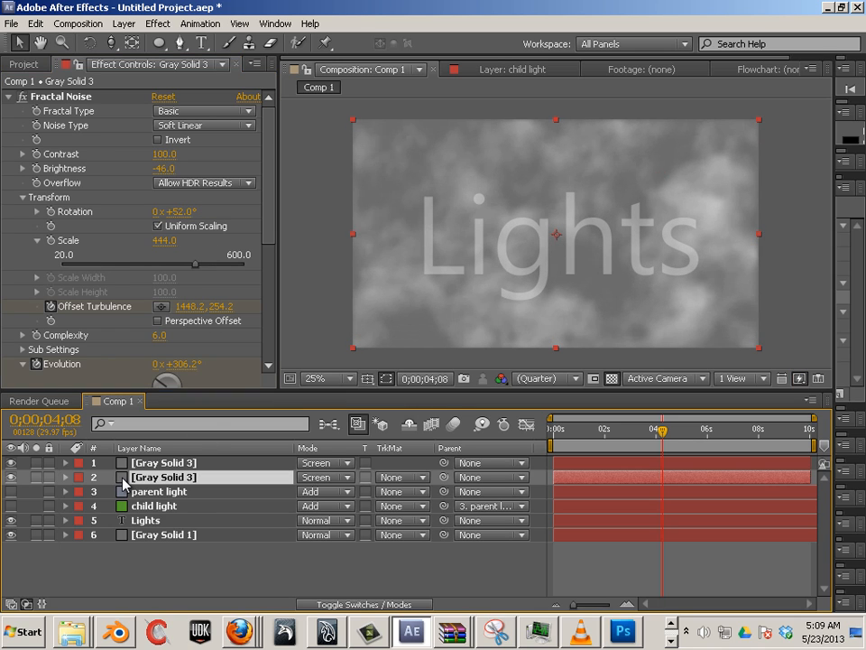
pyautogui.hotkey('ctrl', 'd')
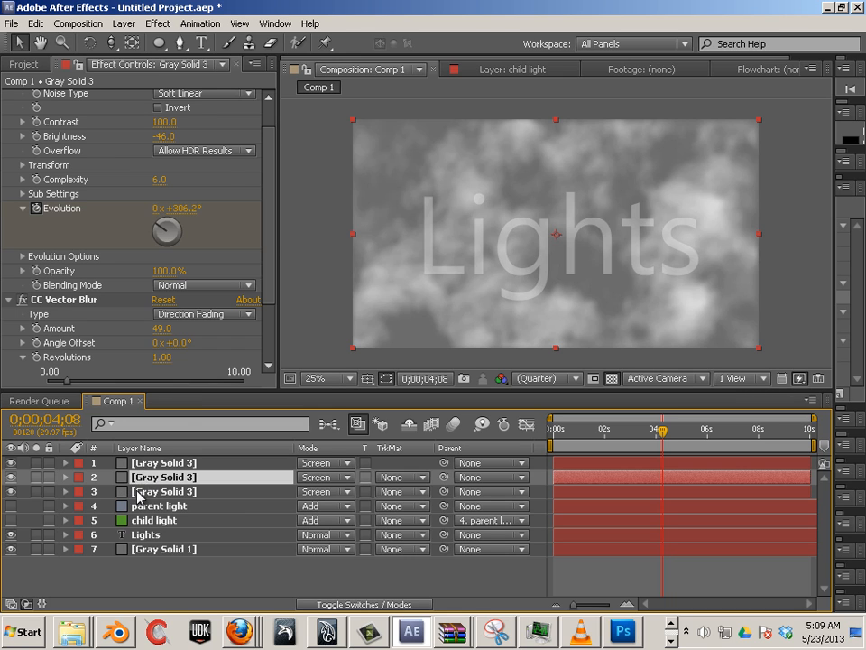
pyautogui.click(137, 493)
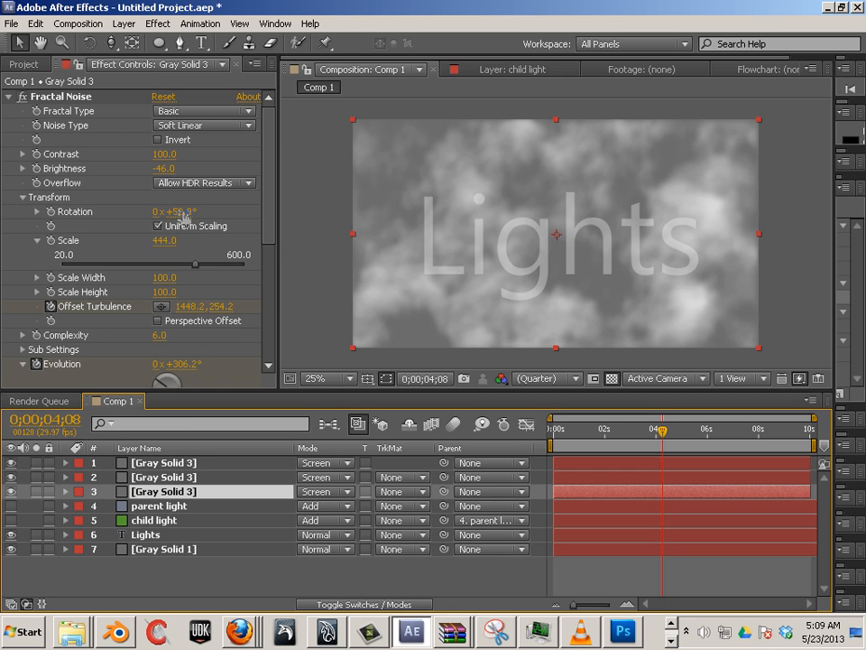
pyautogui.moveTo(183, 216); pyautogui.dragTo(218, 216)
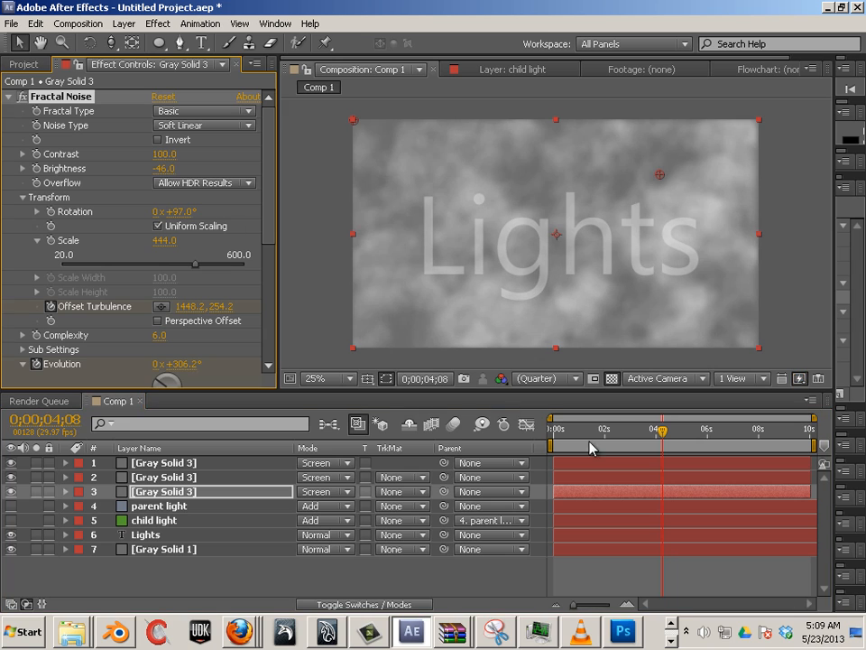
pyautogui.moveTo(661, 431); pyautogui.dragTo(535, 416)
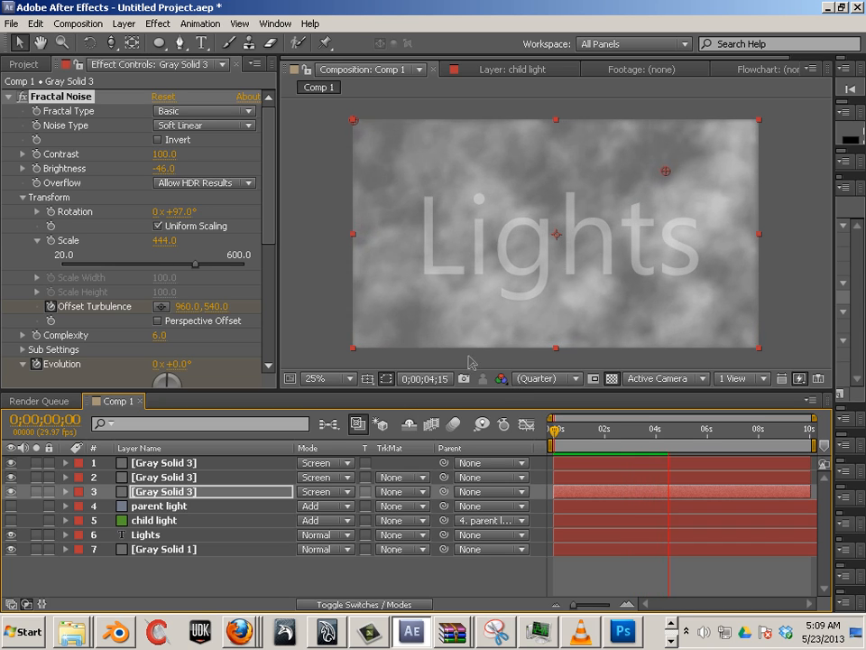
pyautogui.click(560, 430)
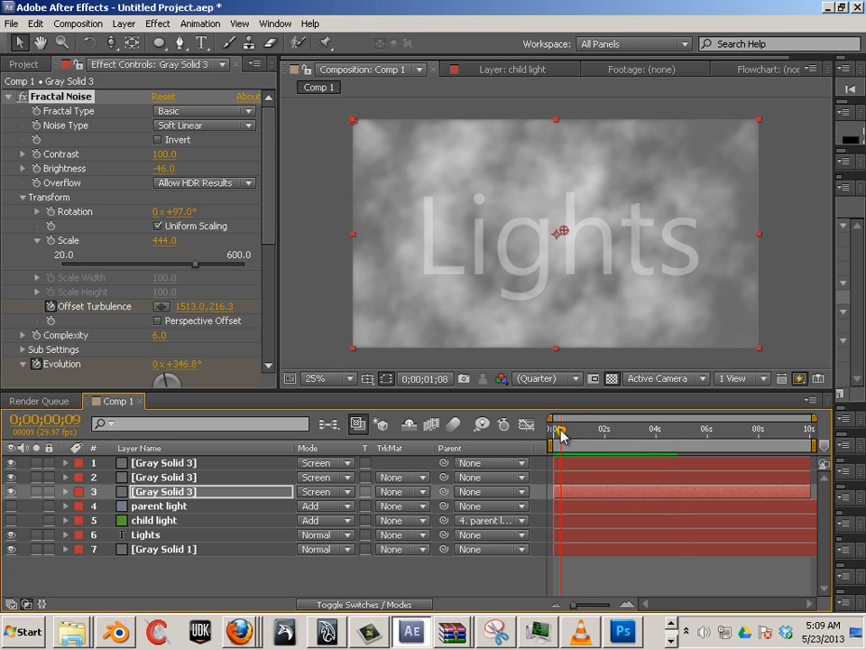
pyautogui.press('Home')
# Collapse the Fractal Noise and CC Vector Blur settings of the lowest Gray Solid 3 layer
pyautogui.click(8, 97)
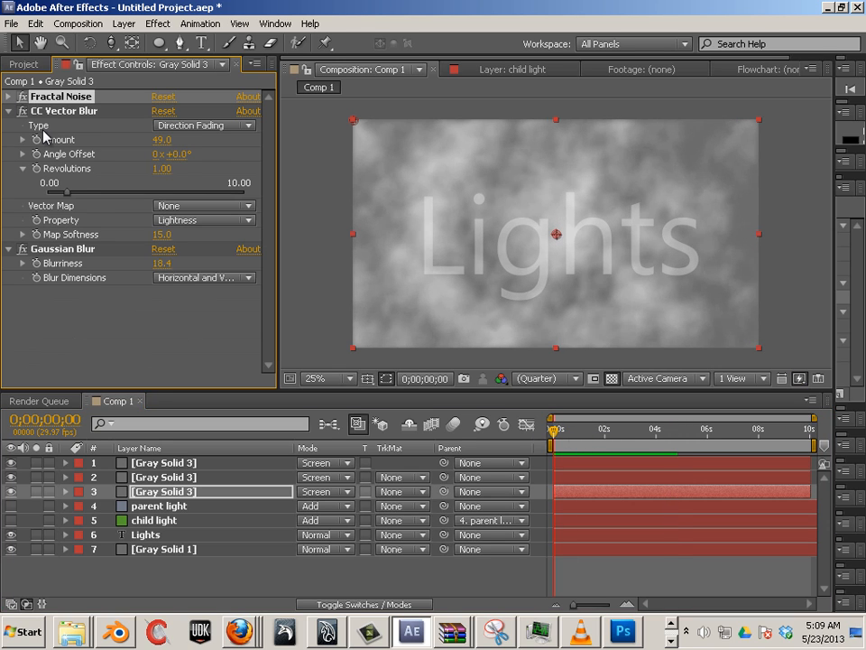
pyautogui.click(9, 111)
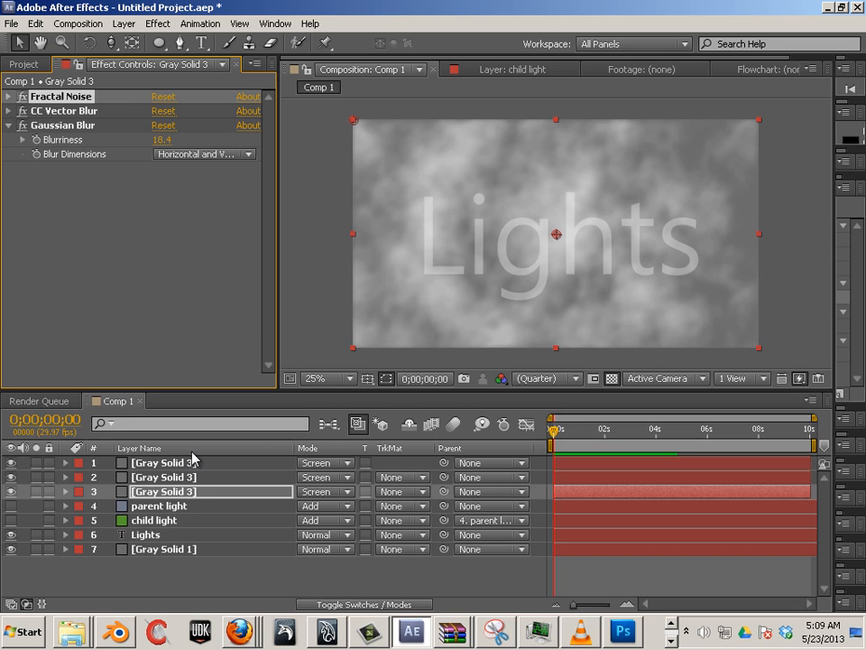
pyautogui.click(365, 463)
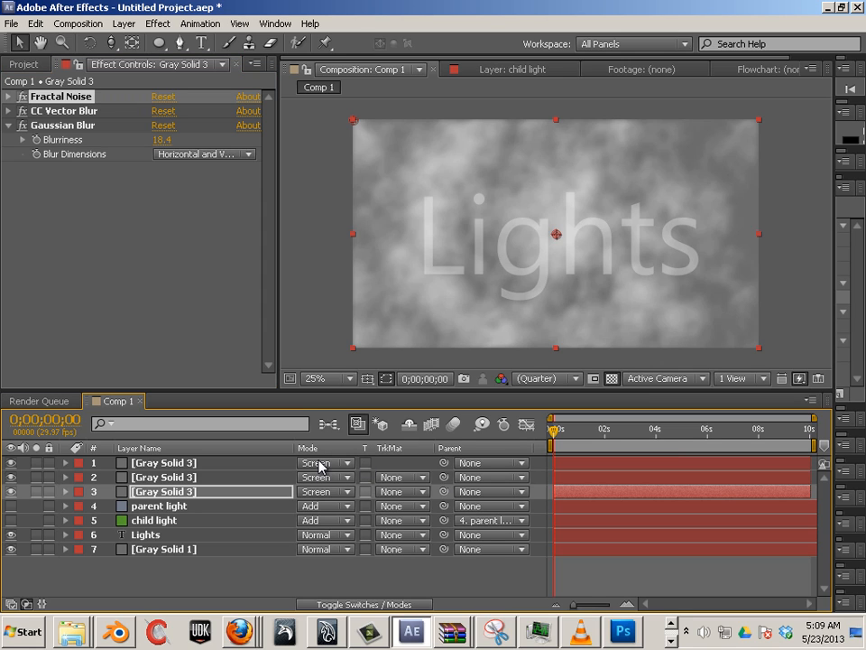
# Turn all seven layers into 3D layers and show the composition in two views, Top and Active Camera
pyautogui.press('F4')
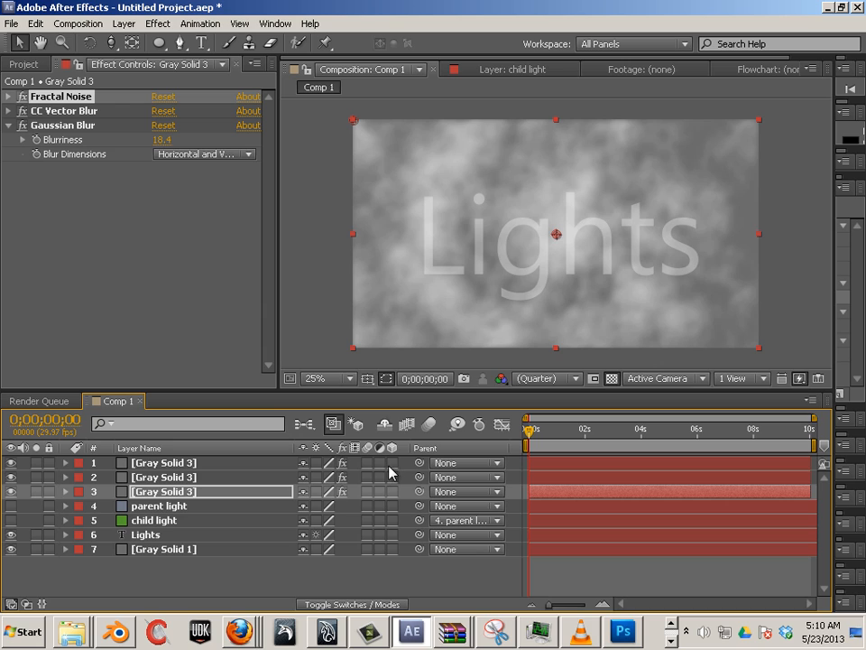
pyautogui.moveTo(394, 466); pyautogui.dragTo(394, 539)
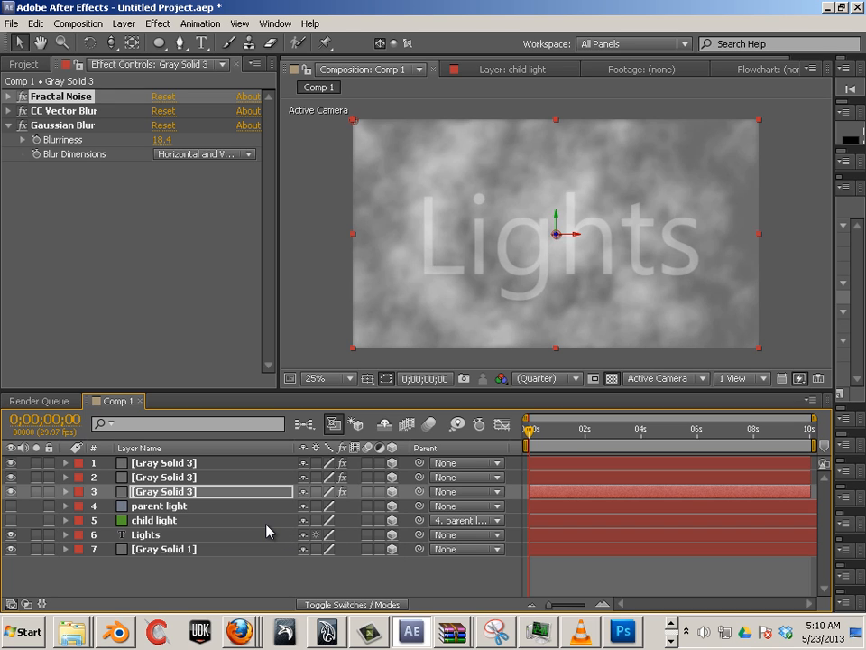
pyautogui.click(756, 379)
pyautogui.click(741, 411)
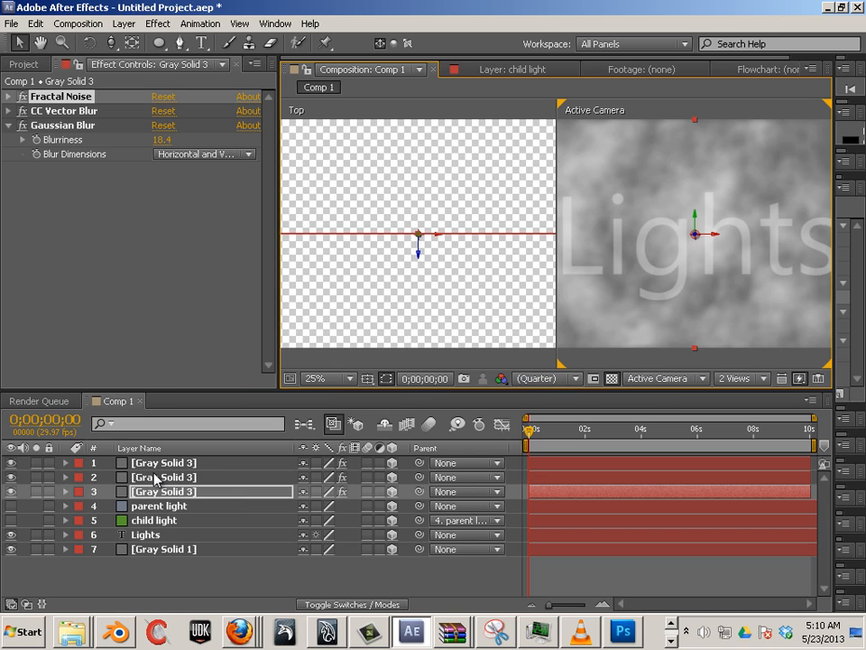
# Push the Gray Solid 1 background far back along Z and move the Lights text partway back in front of it
pyautogui.click(158, 550)
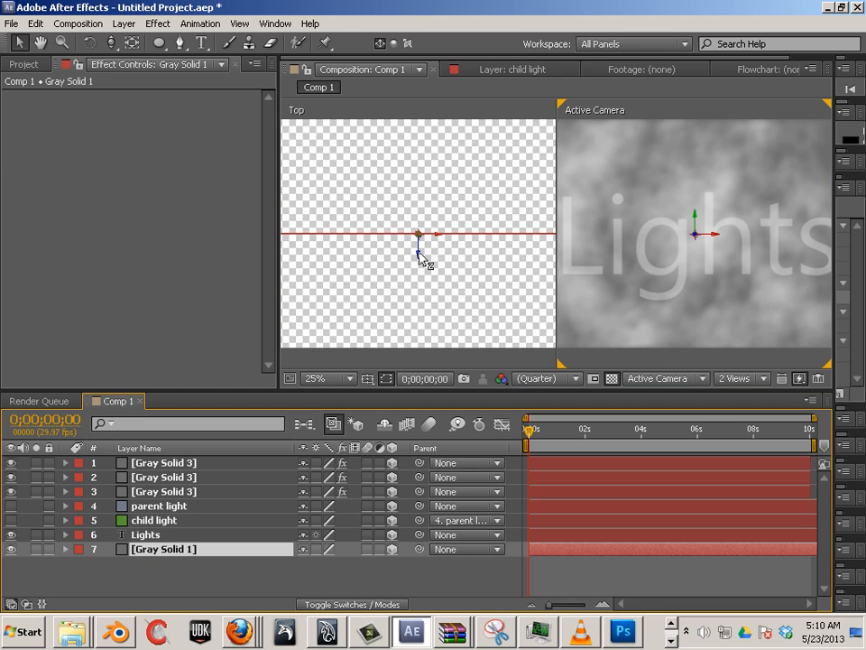
pyautogui.moveTo(418, 249); pyautogui.dragTo(415, 168)
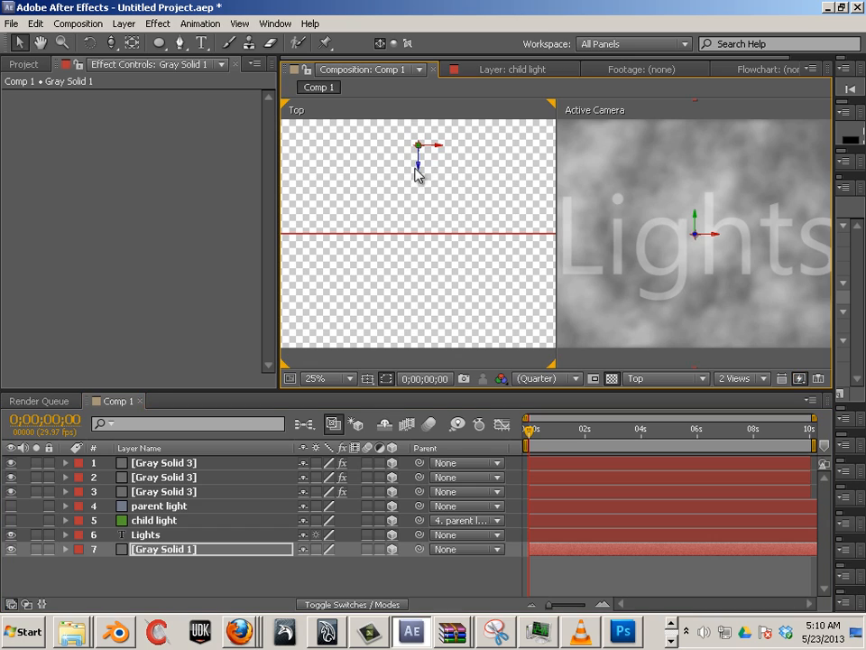
pyautogui.click(160, 536)
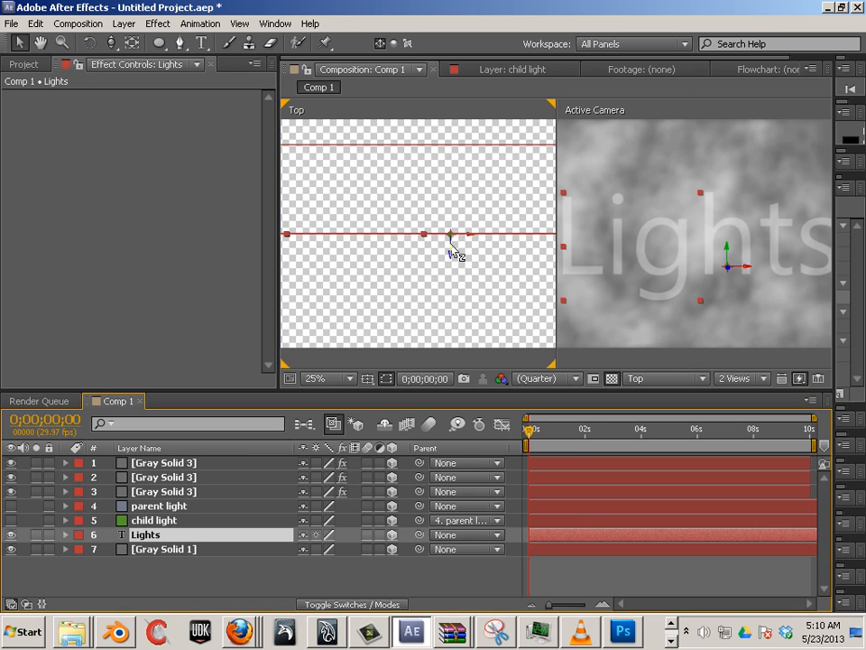
pyautogui.moveTo(454, 242); pyautogui.dragTo(454, 216)
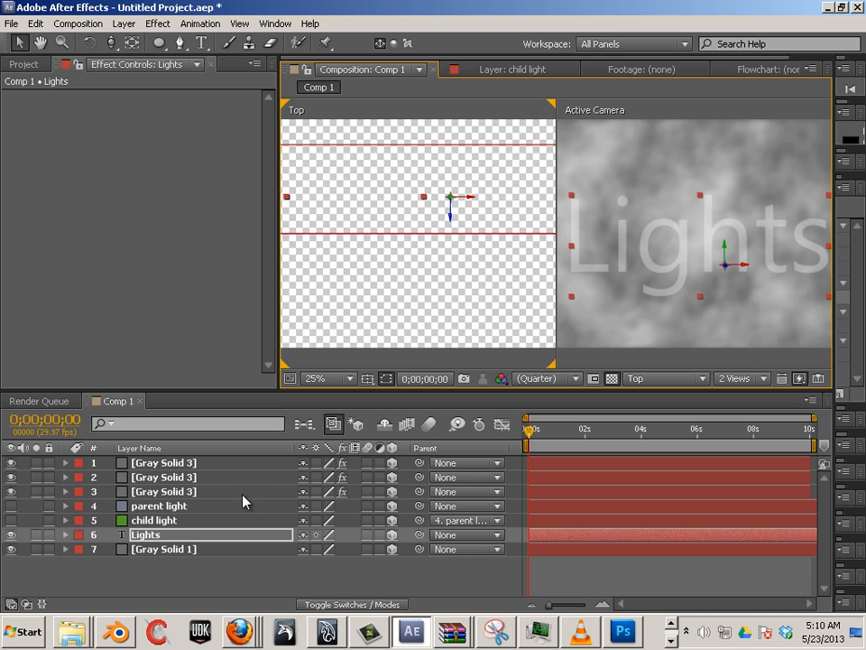
# Spread the three Gray Solid 3 layers along Z: the lowest behind the Lights text, the second just in front, the uppermost well toward the camera
pyautogui.click(202, 492)
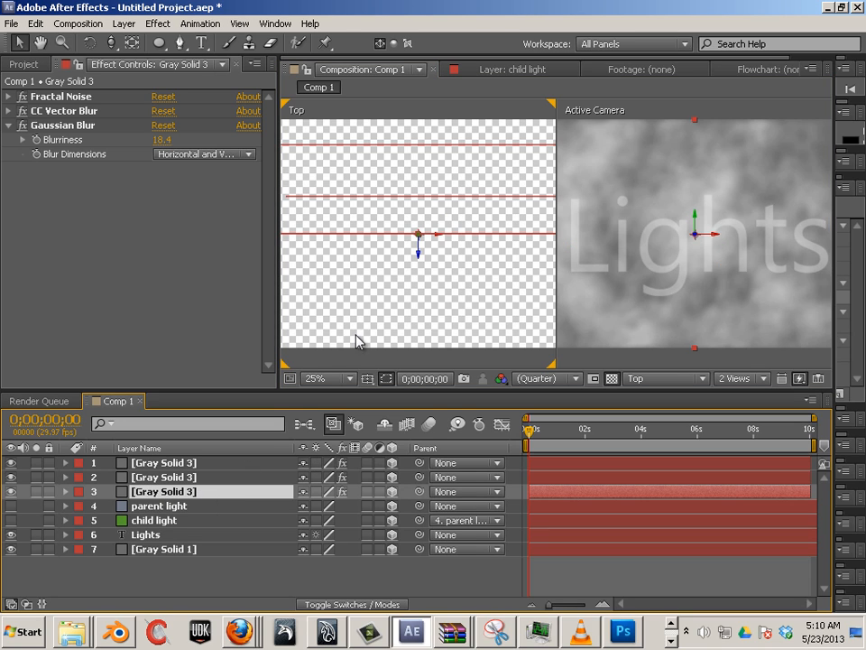
pyautogui.moveTo(418, 258); pyautogui.dragTo(416, 185)
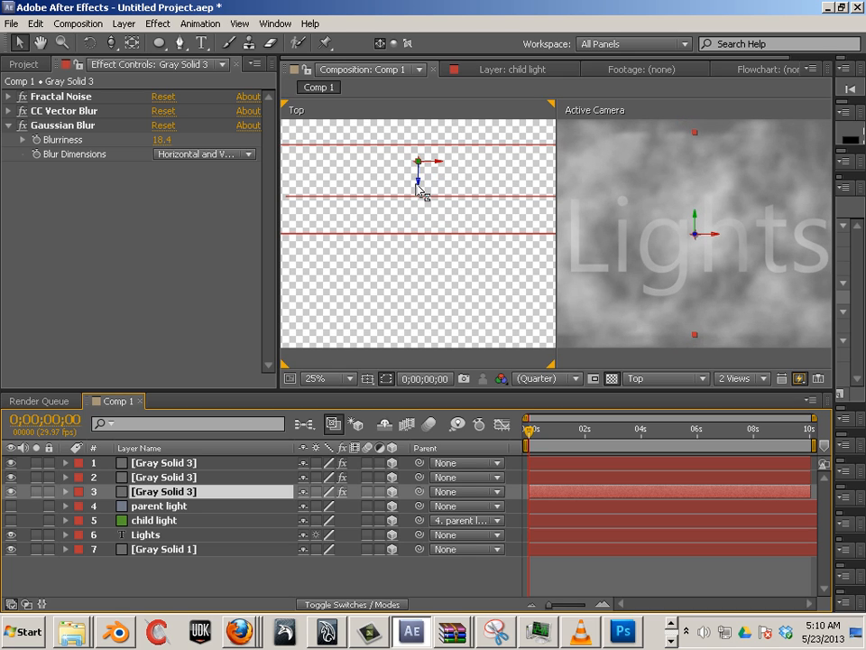
pyautogui.click(210, 475)
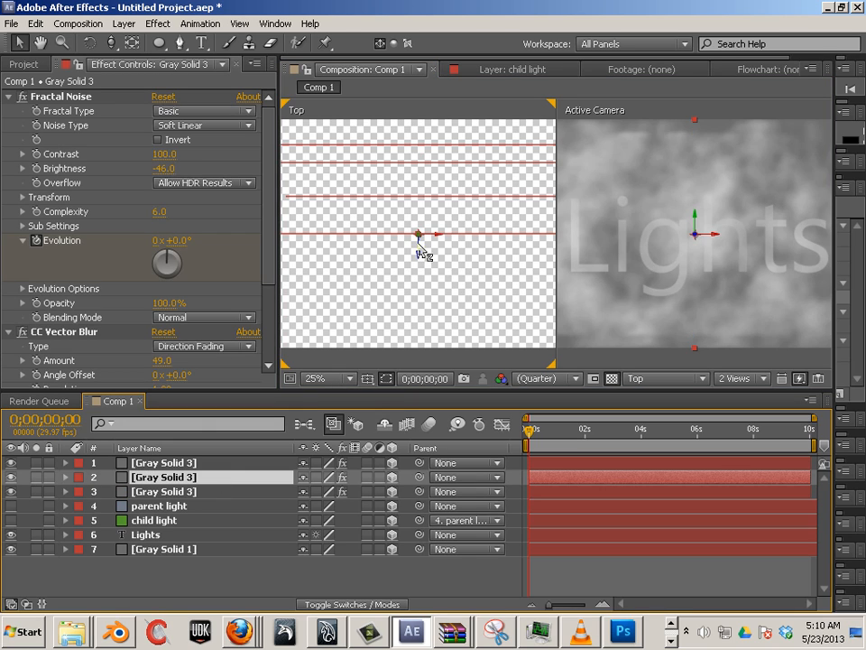
pyautogui.moveTo(421, 254); pyautogui.dragTo(424, 230)
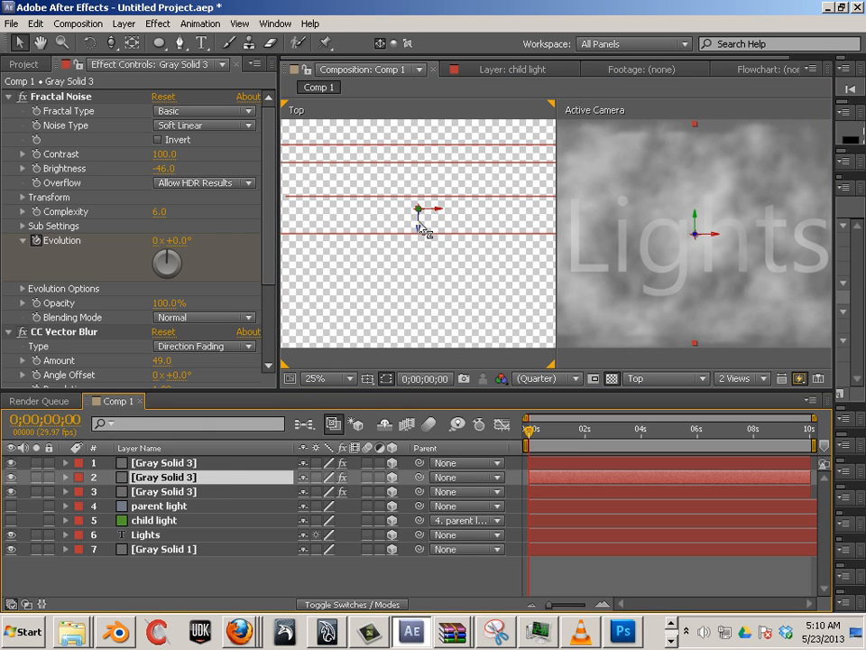
pyautogui.click(183, 463)
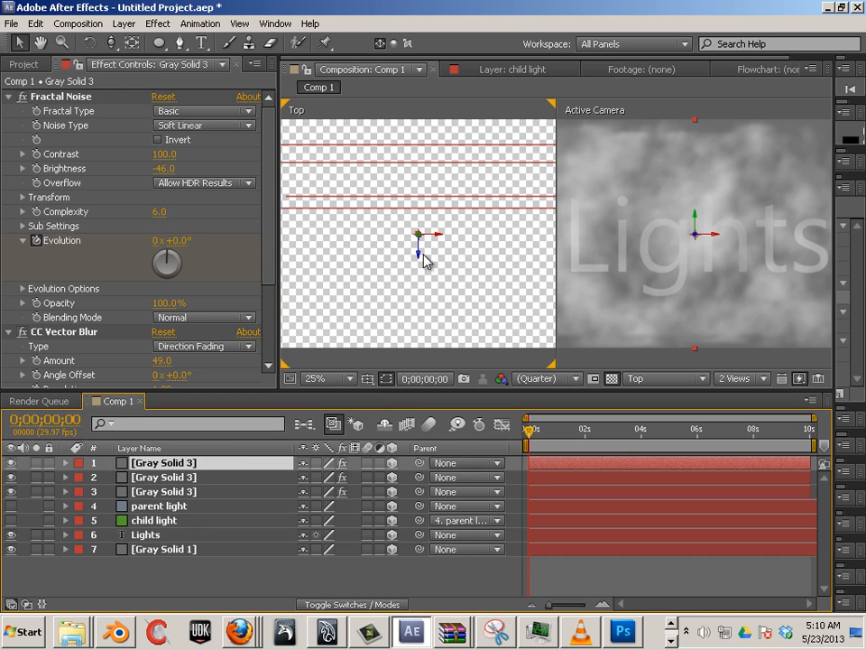
pyautogui.moveTo(419, 252); pyautogui.dragTo(412, 339)
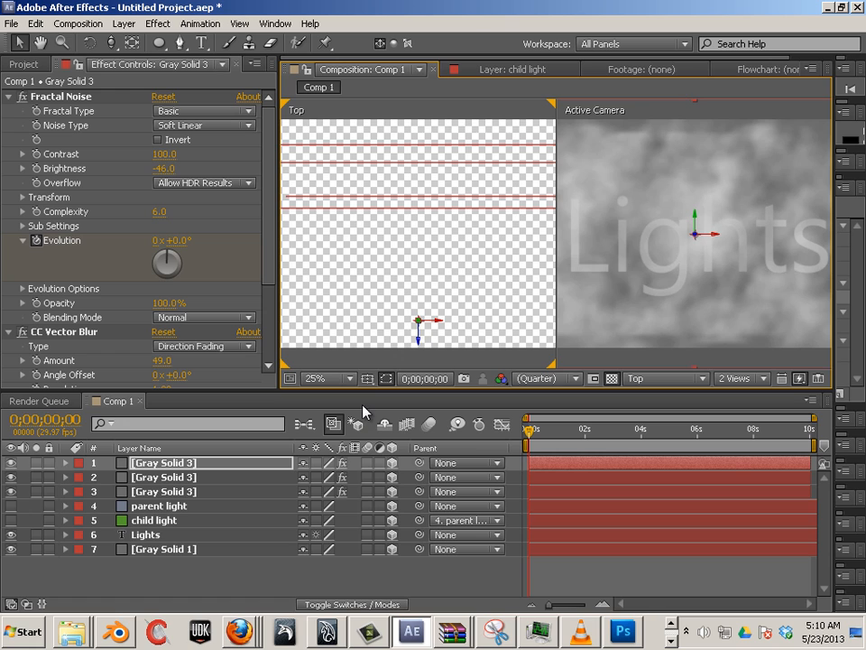
# Preview the layered smoke animation from the first frame, then return to the start
pyautogui.moveTo(598, 434); pyautogui.dragTo(509, 429)
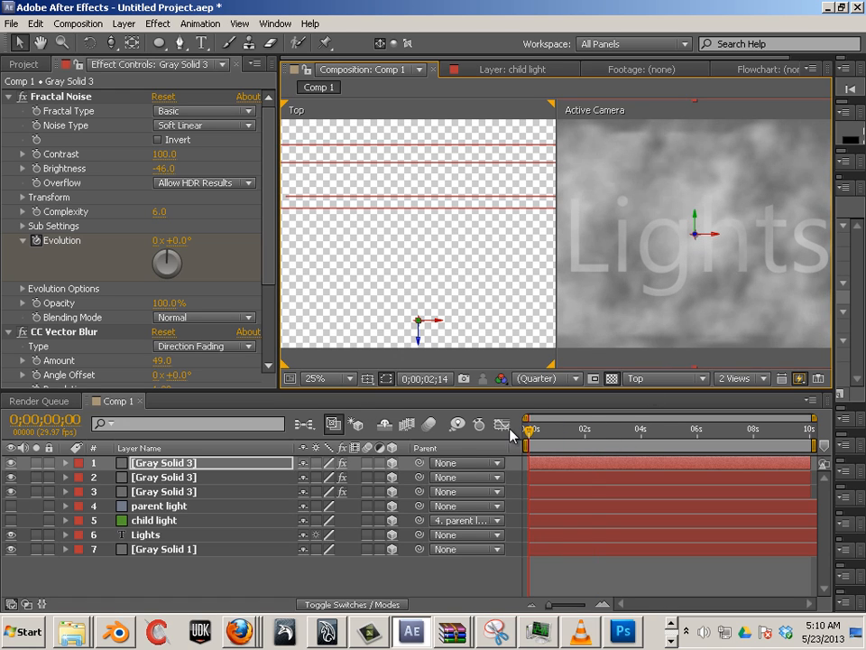
pyautogui.press('space')
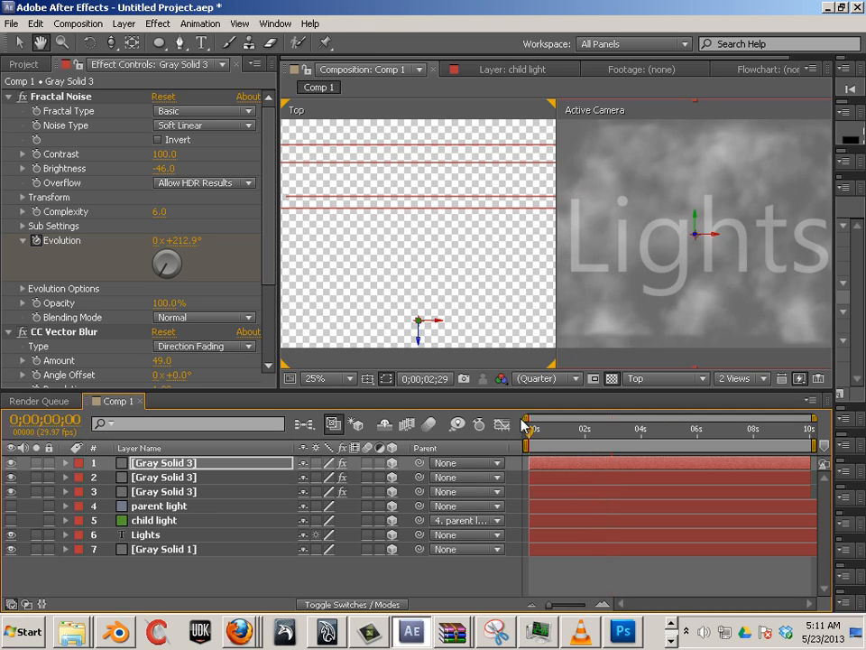
pyautogui.press('space')
pyautogui.moveTo(600, 440); pyautogui.dragTo(535, 428)
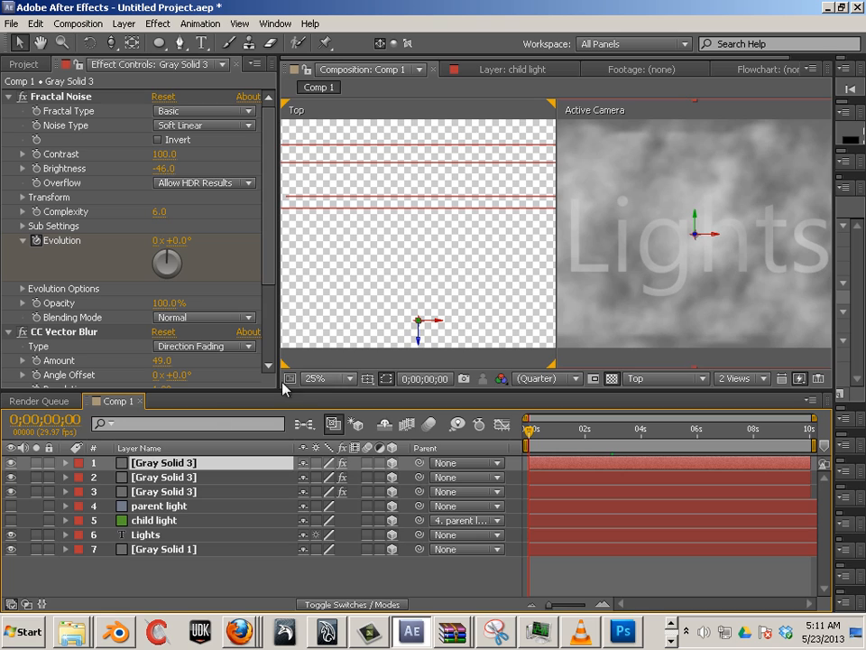
# Move the uppermost Gray Solid 3 layer back from the camera to a Z position of about -248
pyautogui.click(187, 477)
pyautogui.click(187, 462)
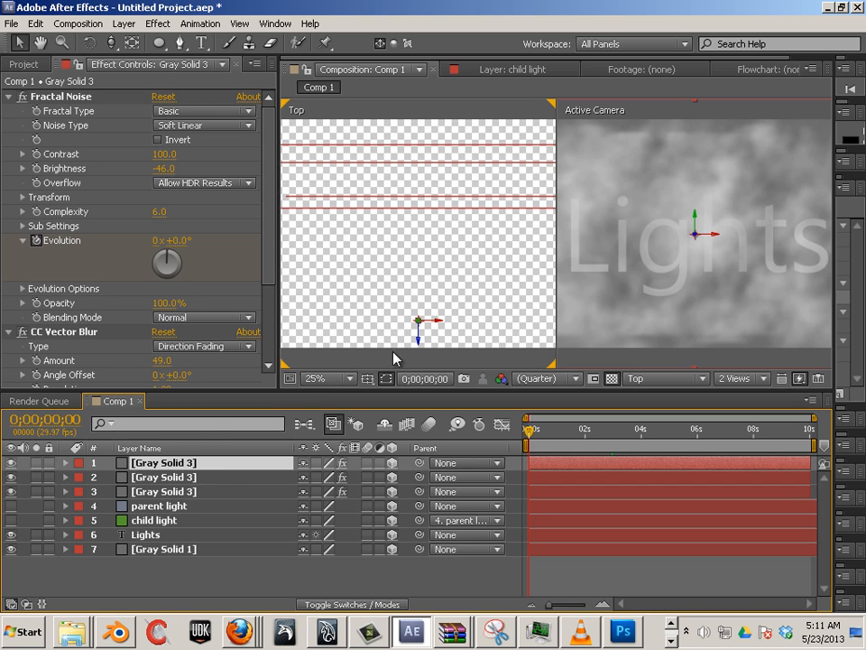
pyautogui.moveTo(417, 347); pyautogui.dragTo(429, 298)
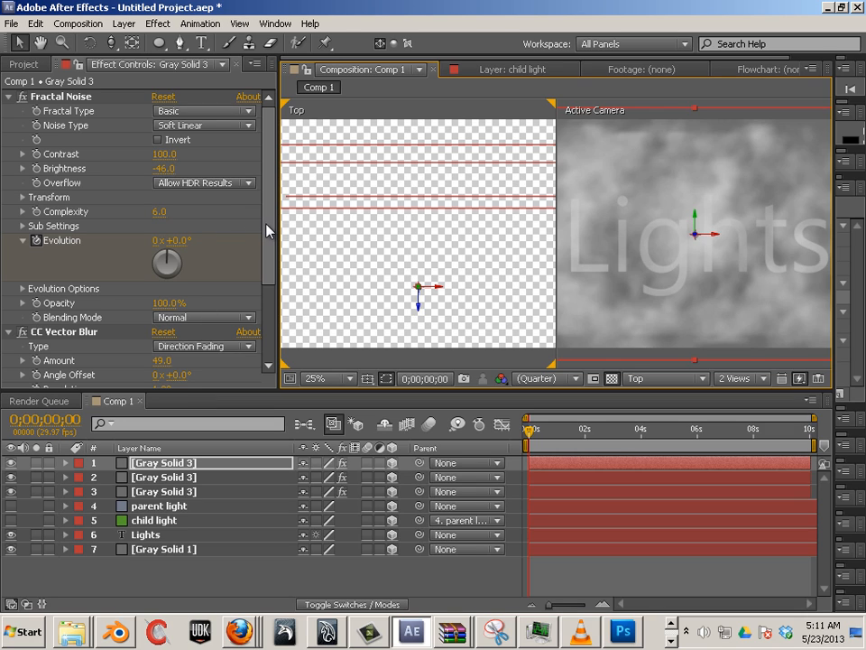
# Scale the uppermost Gray Solid 3 layer uniformly to 131%
pyautogui.scroll(-5, 267, 234)
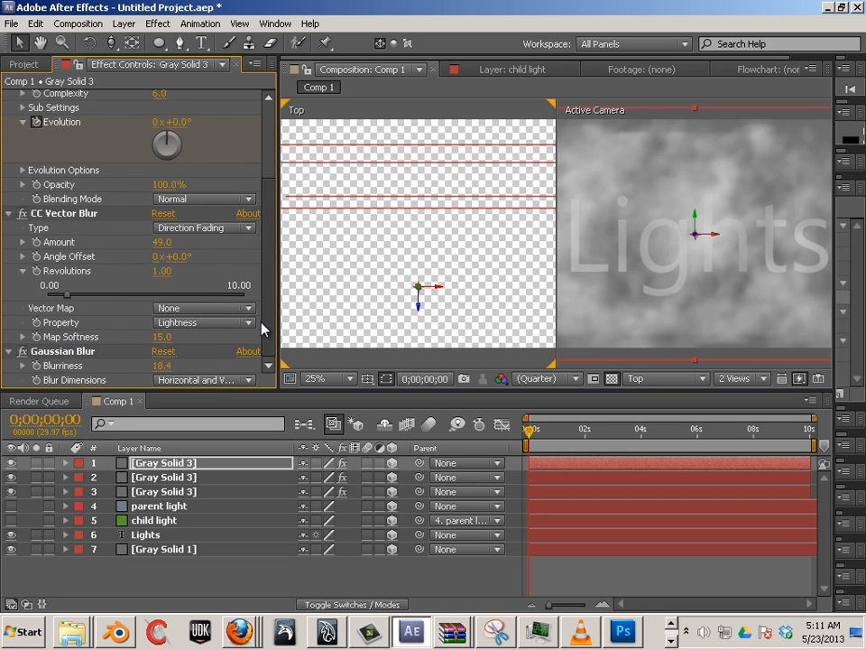
pyautogui.click(65, 463)
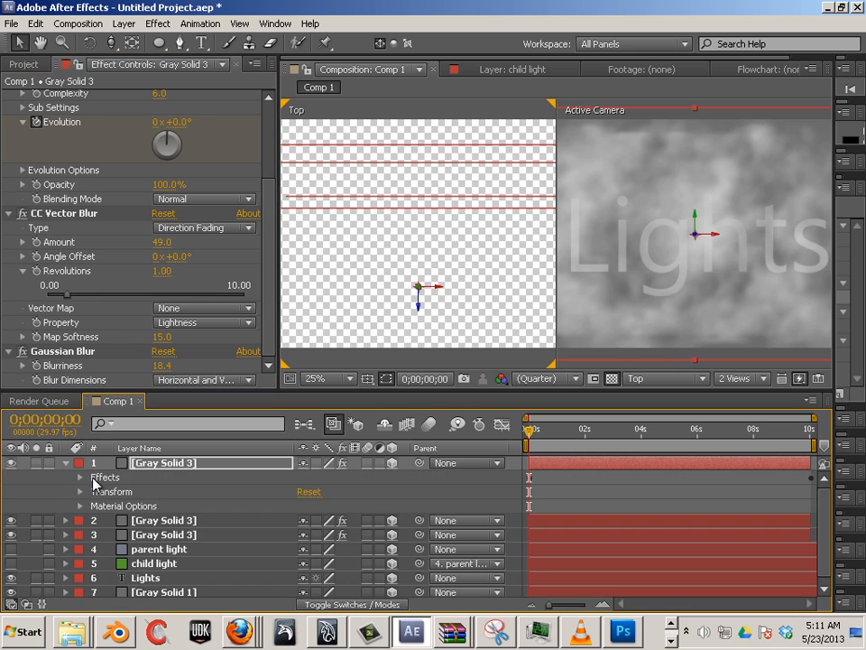
pyautogui.click(79, 493)
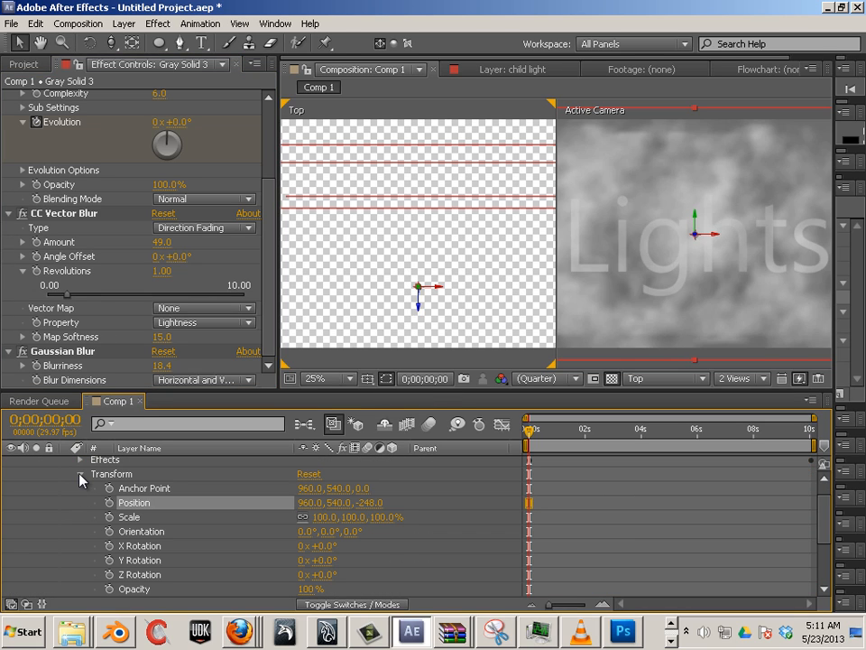
pyautogui.click(80, 474)
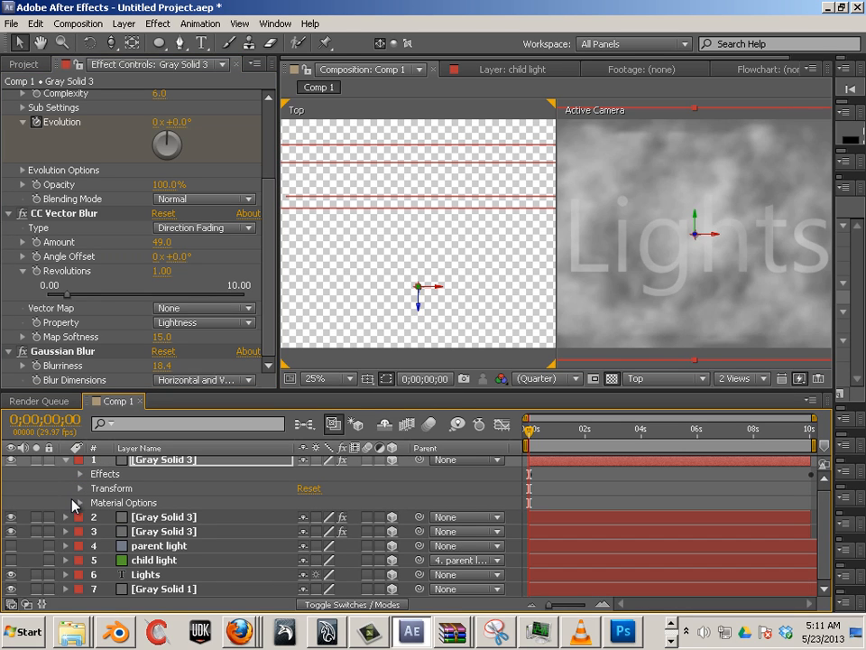
pyautogui.scroll(1, 80, 505)
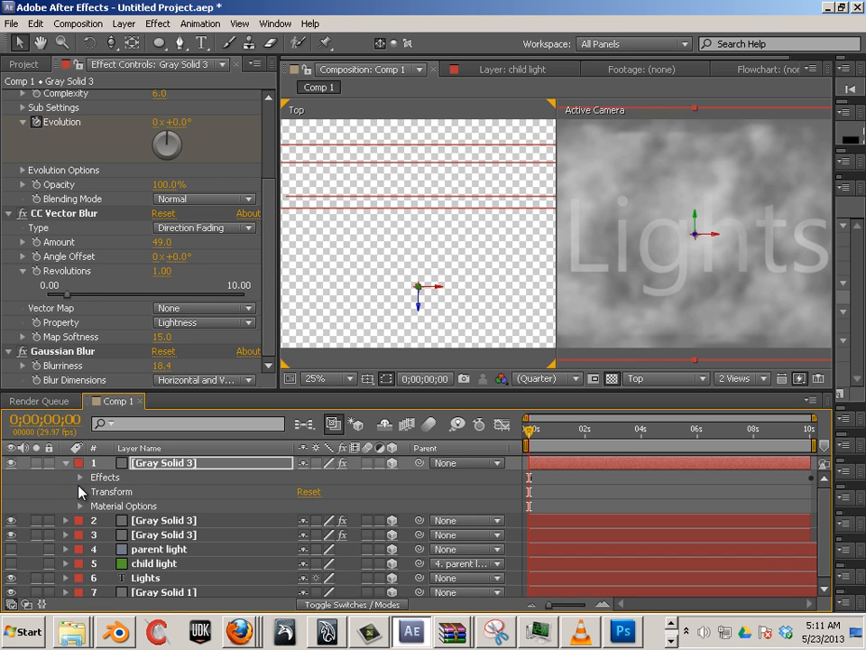
pyautogui.click(79, 492)
pyautogui.scroll(-3, 99, 495)
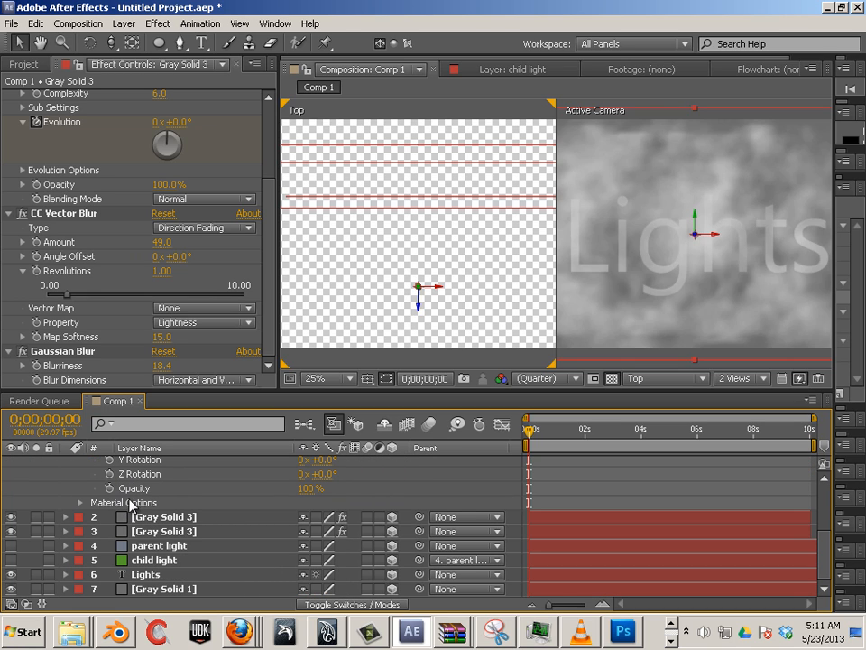
pyautogui.scroll(3, 181, 515)
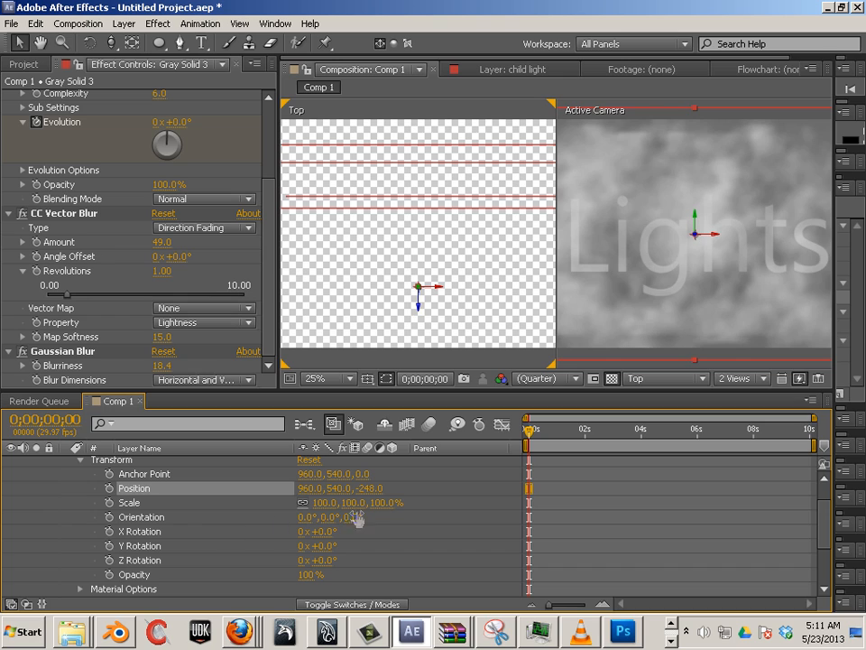
pyautogui.moveTo(380, 512); pyautogui.dragTo(415, 517)
pyautogui.click(205, 508)
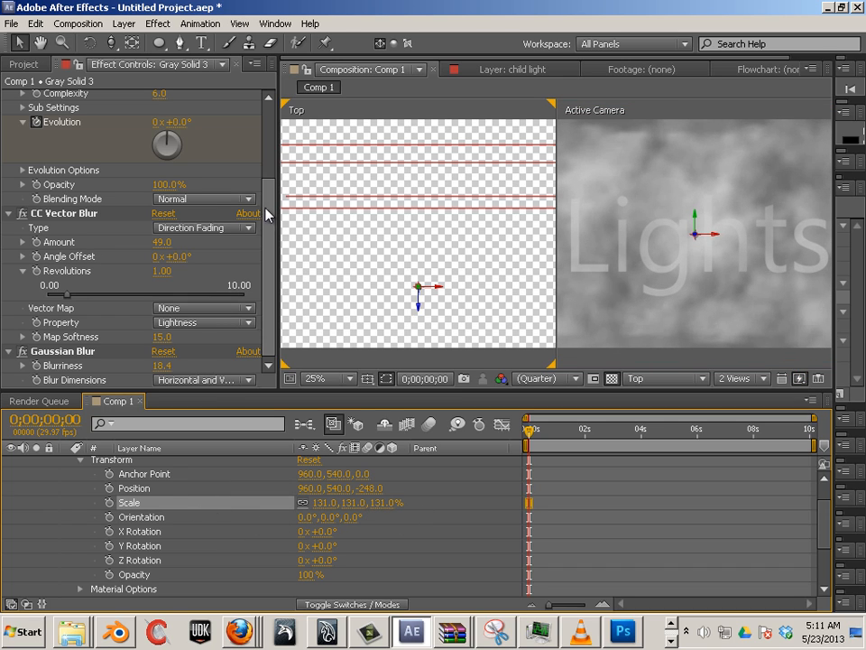
# Set the uppermost Gray Solid 3 layer's Gaussian Blur Blurriness to 7.0, preview the animation and return to the first frame
pyautogui.scroll(4, 267, 190)
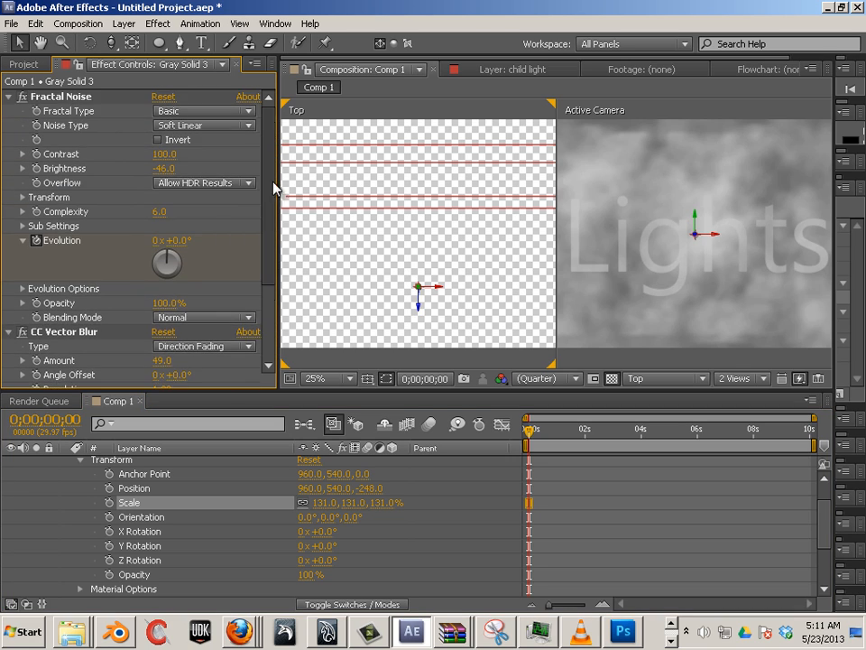
pyautogui.scroll(-4, 272, 270)
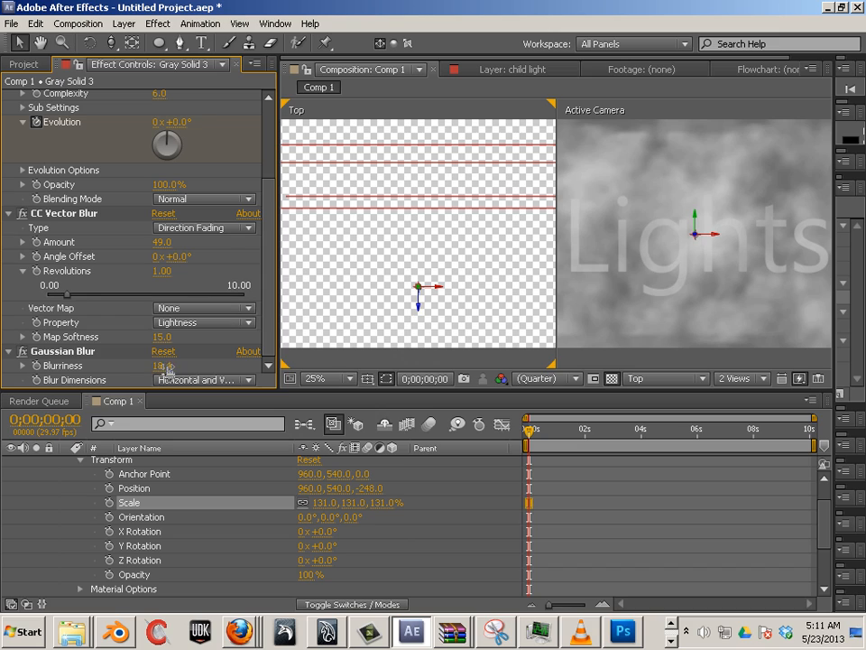
pyautogui.moveTo(161, 365); pyautogui.dragTo(134, 365)
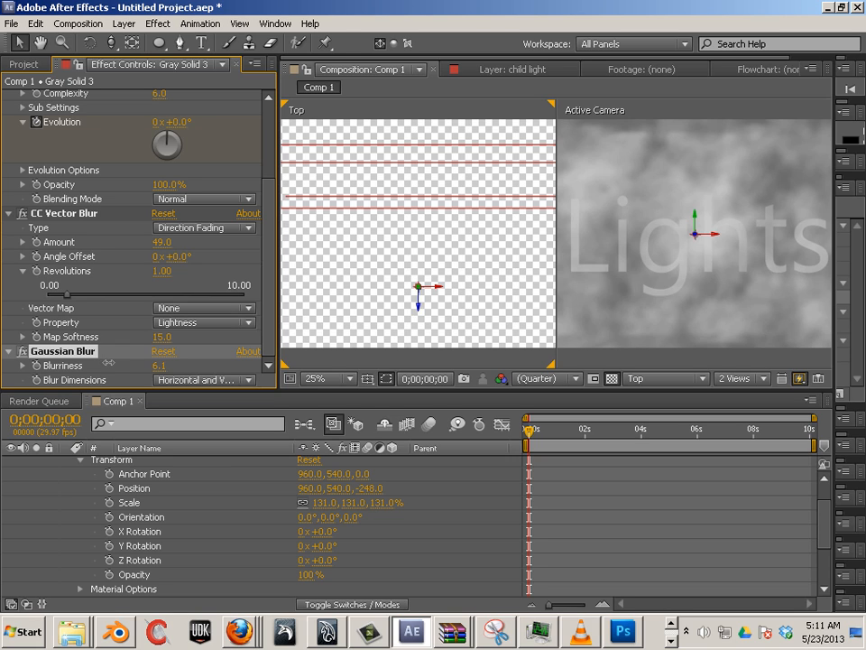
pyautogui.press('space')
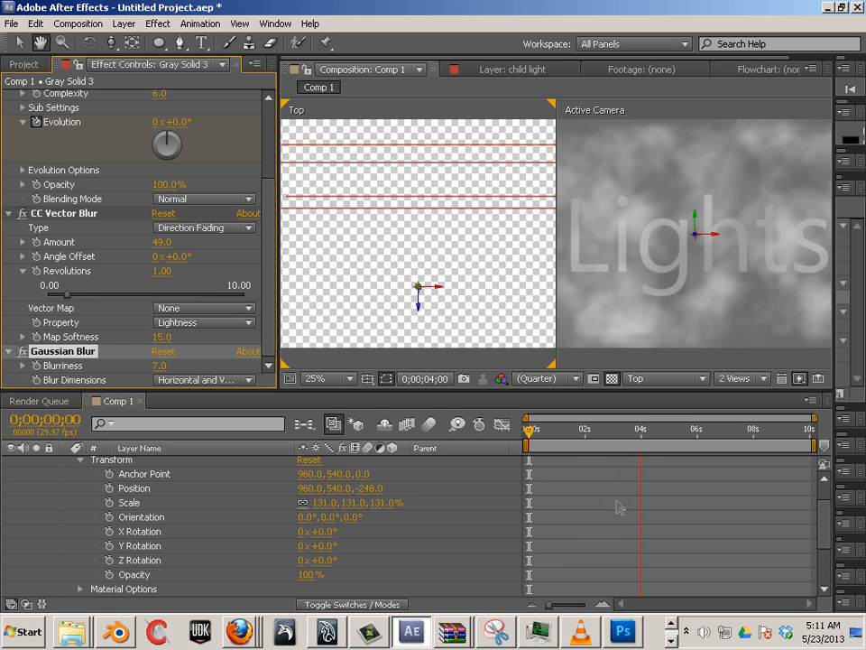
pyautogui.press('space')
pyautogui.moveTo(554, 430); pyautogui.dragTo(521, 430)
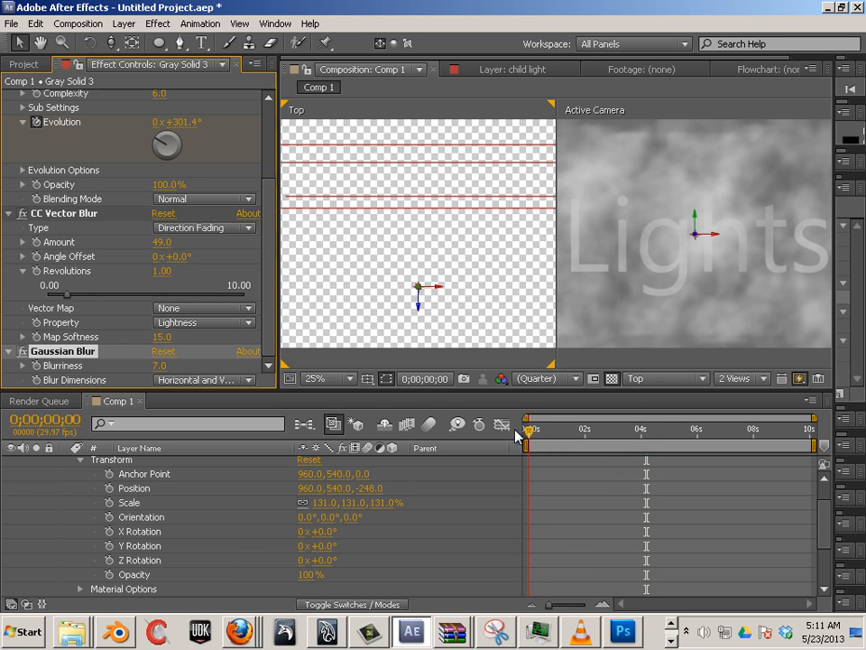
# Collapse the Fractal Noise and CC Vector Blur settings of the uppermost Gray Solid 3 layer
pyautogui.moveTo(273, 232); pyautogui.dragTo(276, 161)
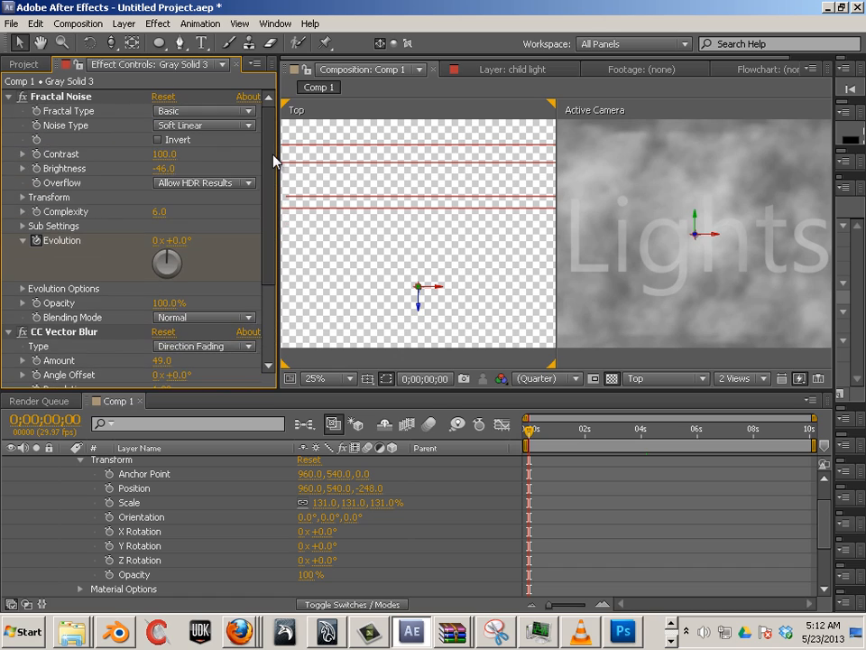
pyautogui.click(9, 96)
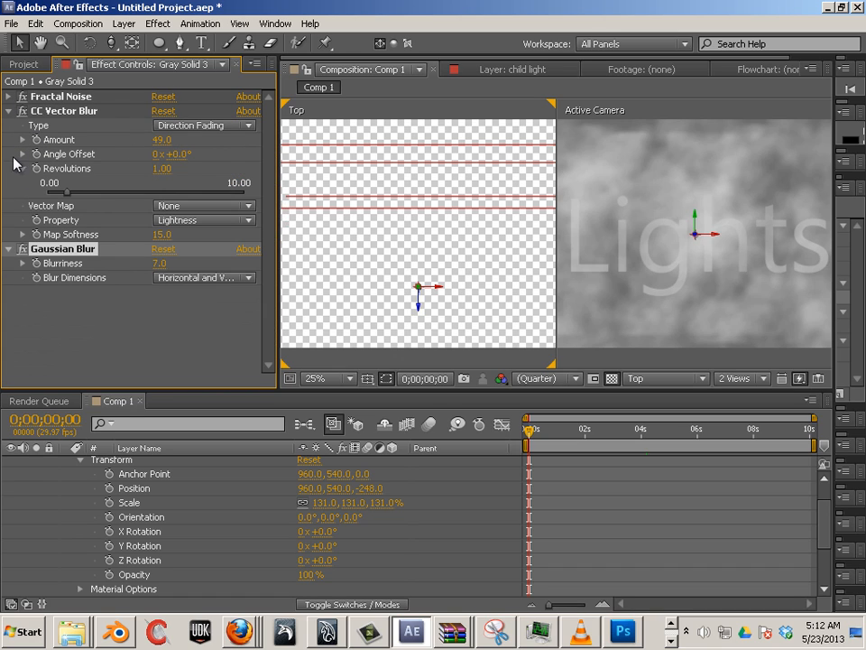
pyautogui.click(10, 111)
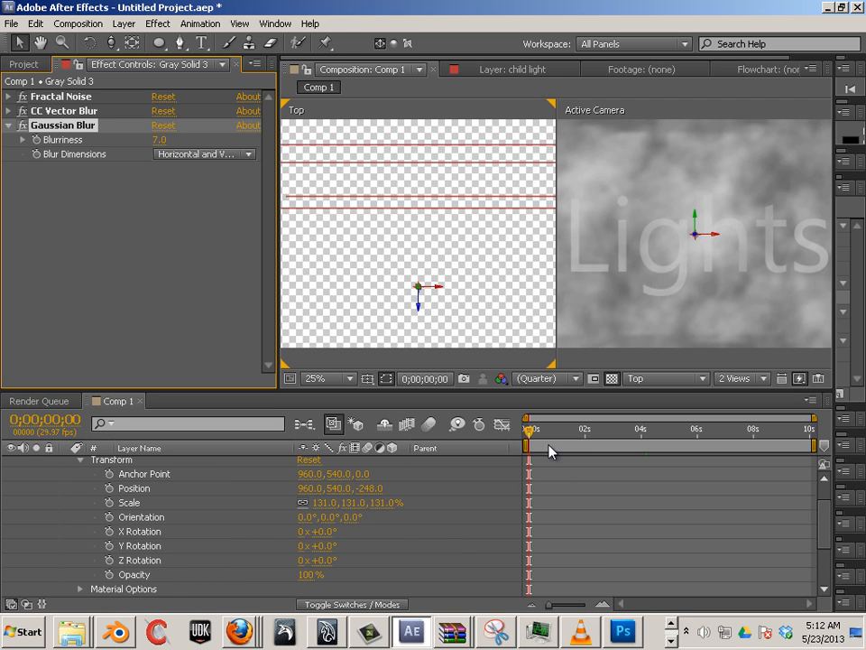
pyautogui.scroll(2, 188, 493)
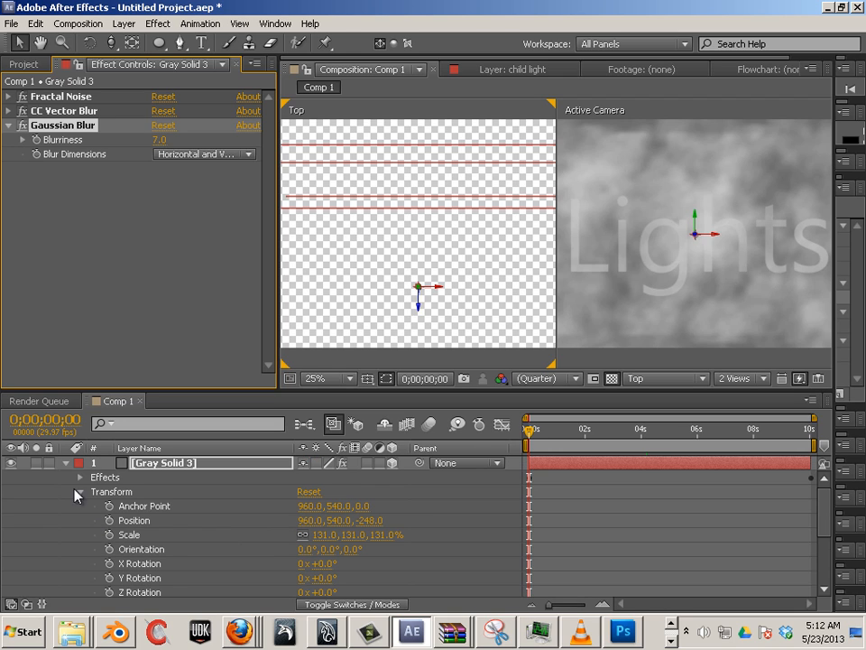
# Remove the Evolution keyframes from the Fractal Noise effect on the lowest Gray Solid 3 layer and preview the animation
pyautogui.click(65, 463)
pyautogui.click(179, 493)
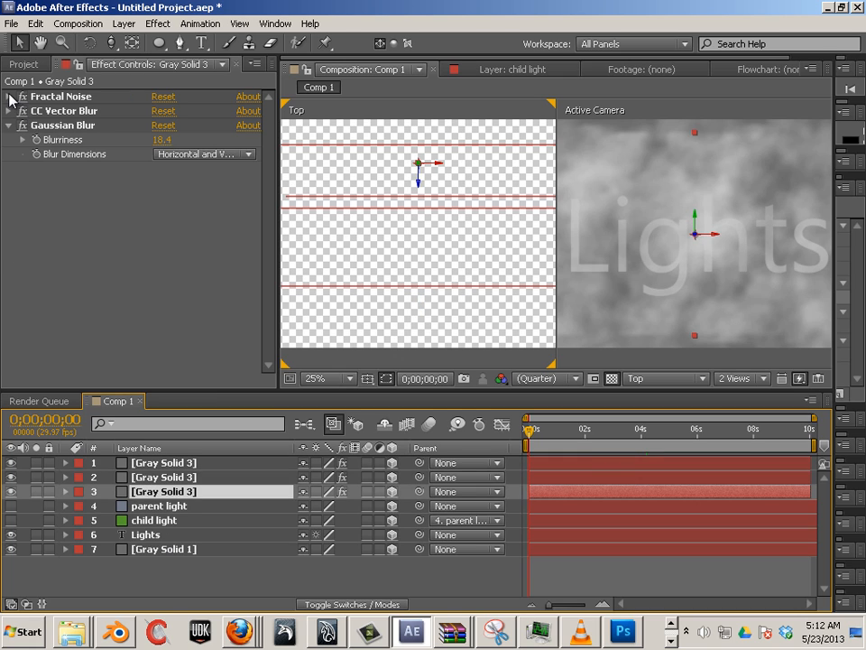
pyautogui.click(10, 97)
pyautogui.scroll(-2, 72, 231)
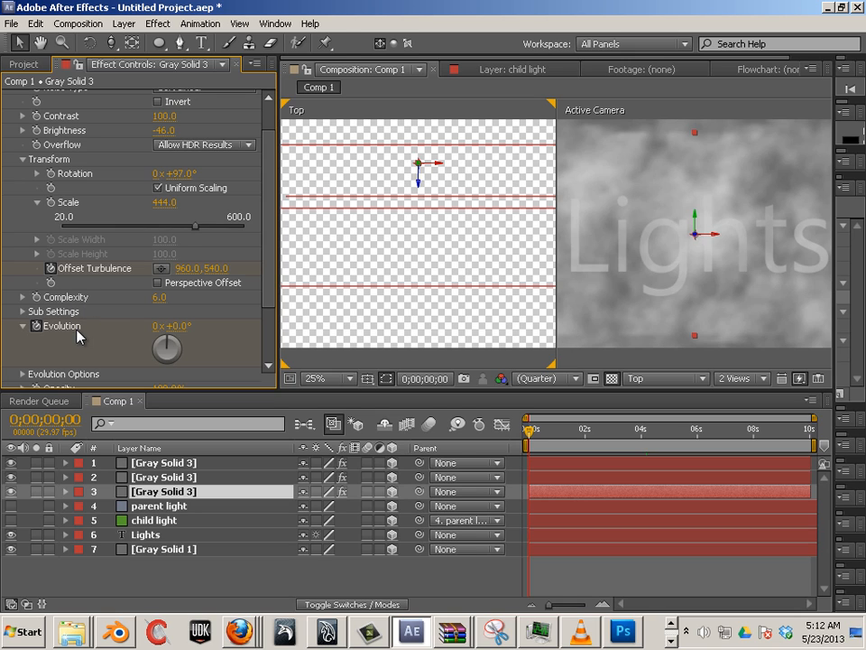
pyautogui.click(36, 325)
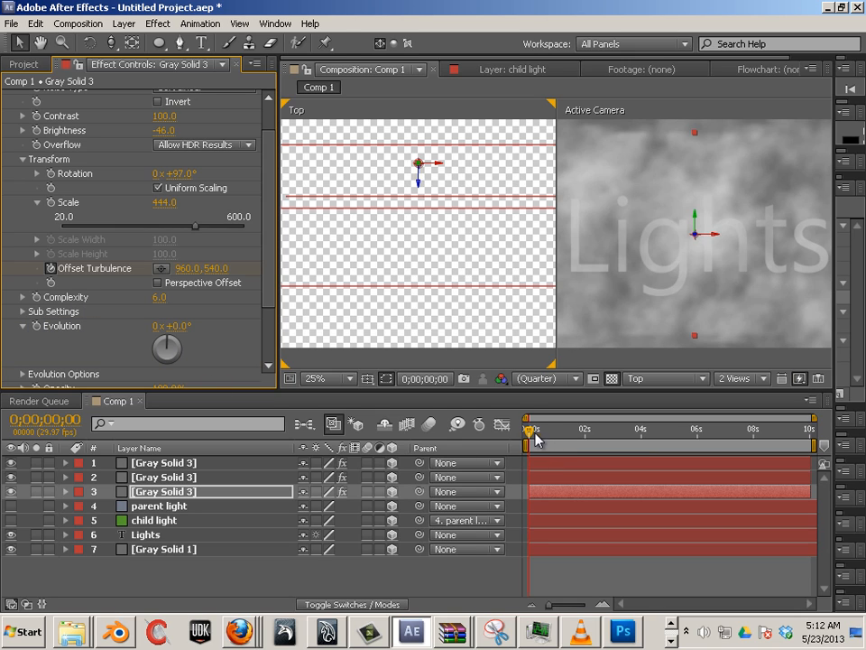
pyautogui.press('space')
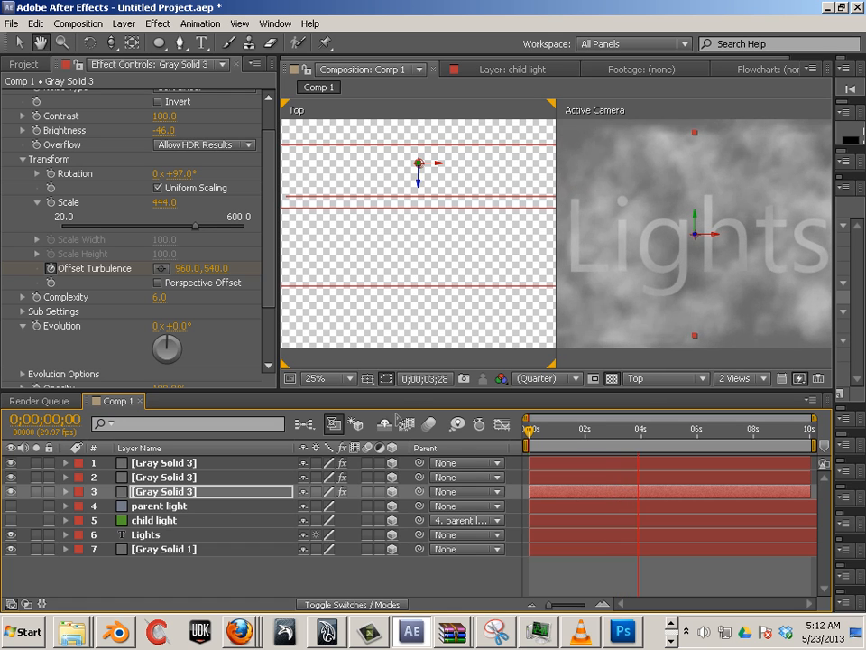
# Switch the composition to a single Active Camera view and return to the first frame to preview the animation
pyautogui.click(752, 380)
pyautogui.click(740, 341)
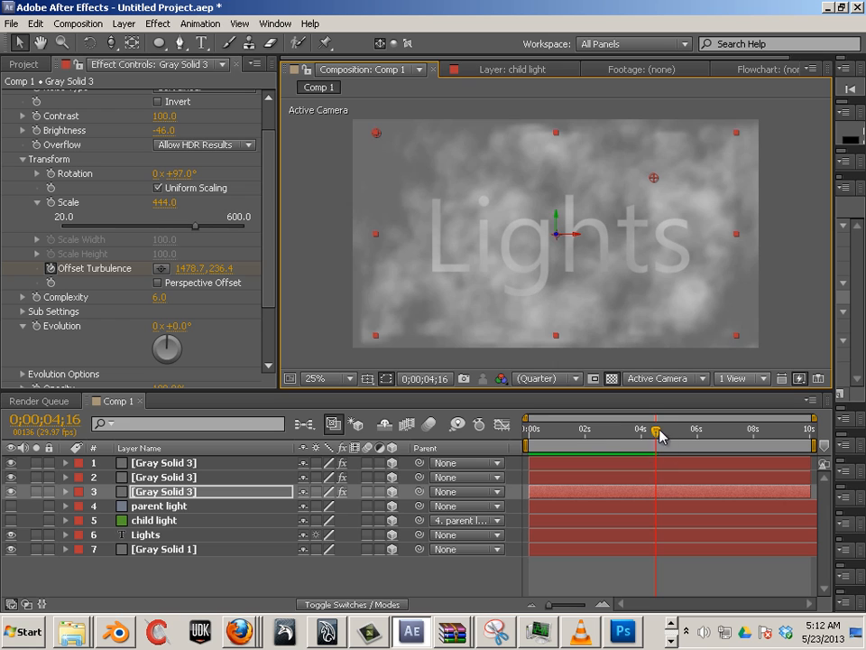
pyautogui.moveTo(656, 431); pyautogui.dragTo(529, 424)
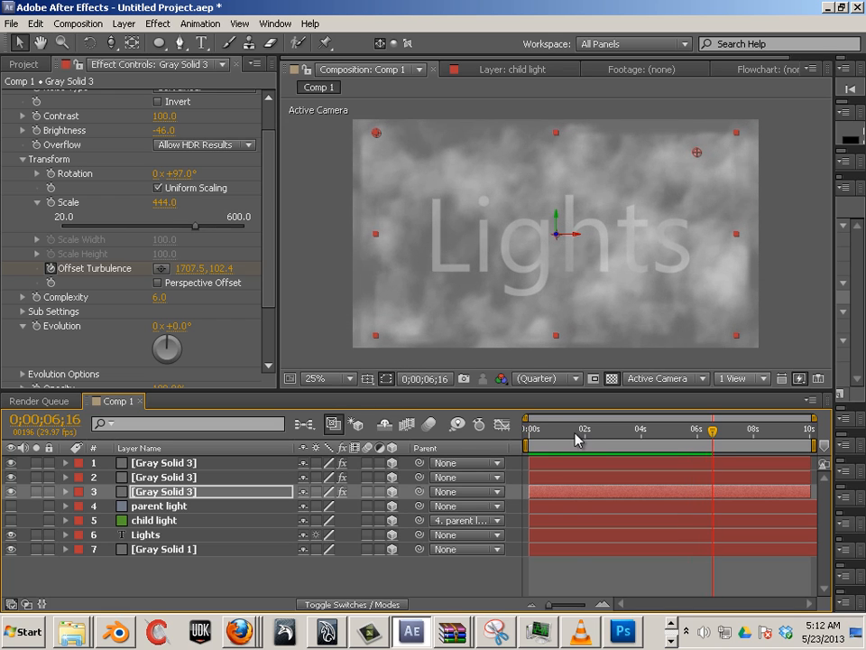
# Enlarge the two lower Gray Solid 3 layers past the edges of the composition frame and preview the animation
pyautogui.click(546, 435)
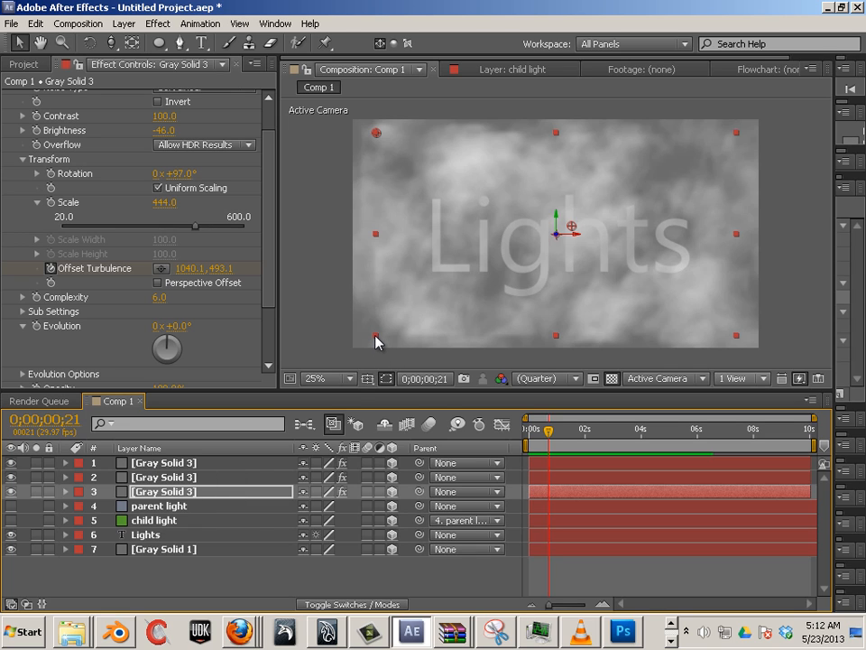
pyautogui.moveTo(376, 337); pyautogui.dragTo(330, 368)
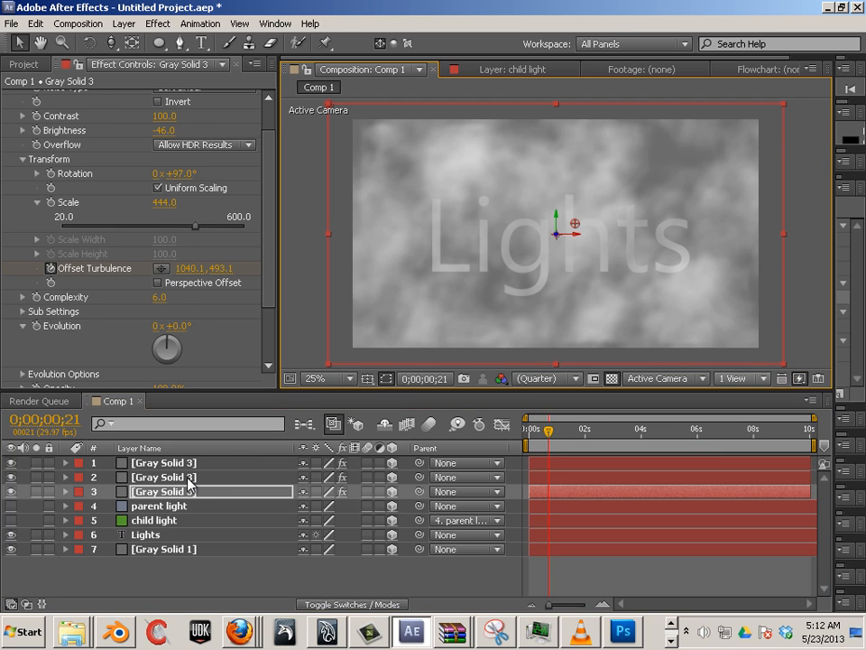
pyautogui.click(187, 477)
pyautogui.click(364, 348)
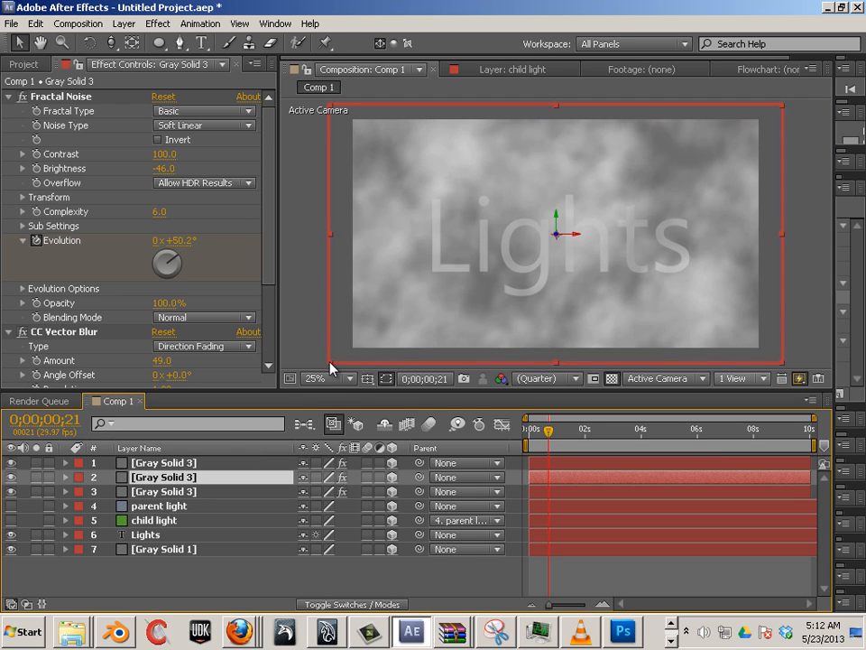
pyautogui.click(183, 462)
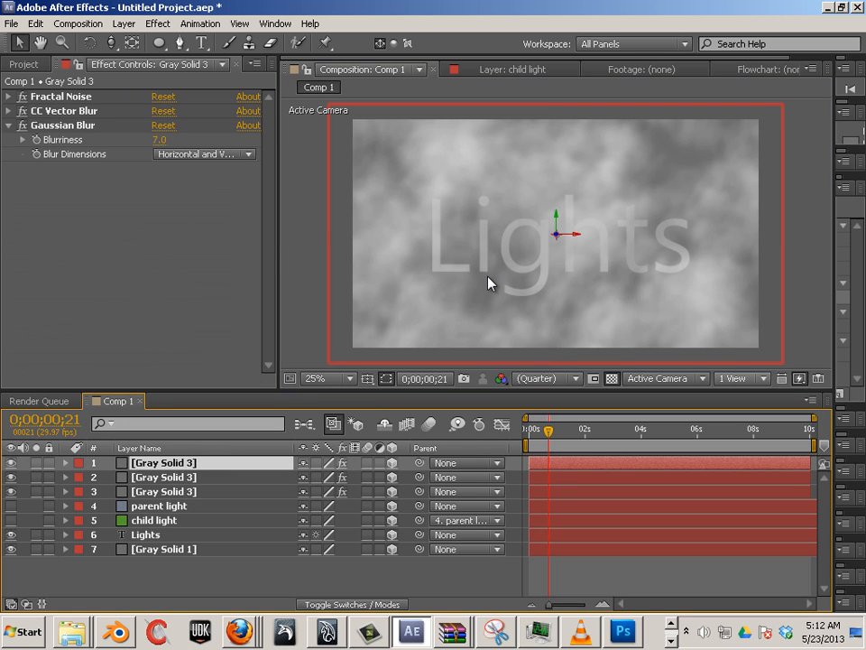
pyautogui.press('space')
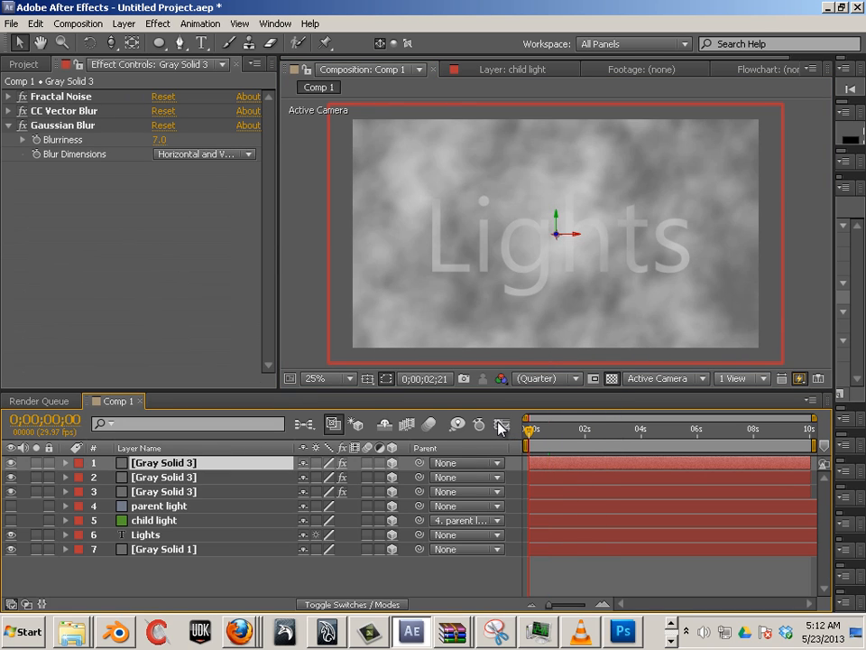